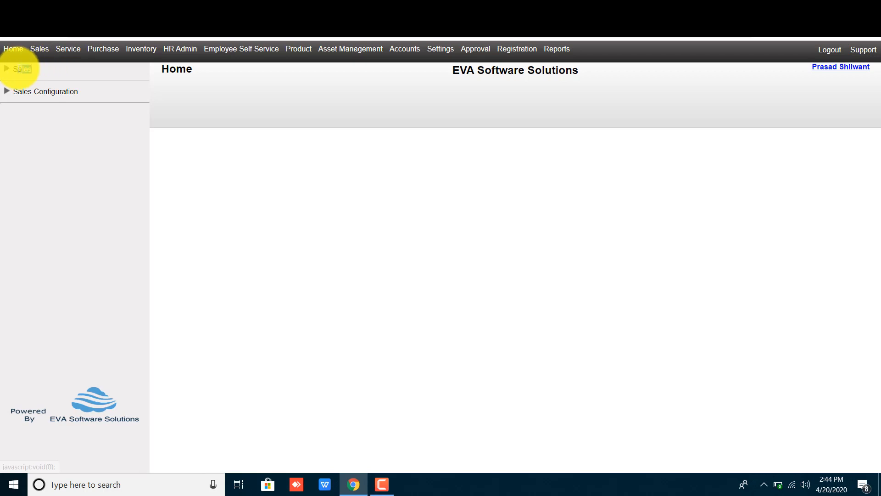
- Open a blank Sales Order form from the Sales module
{"action": "left_click", "coordinate": [18, 69]}
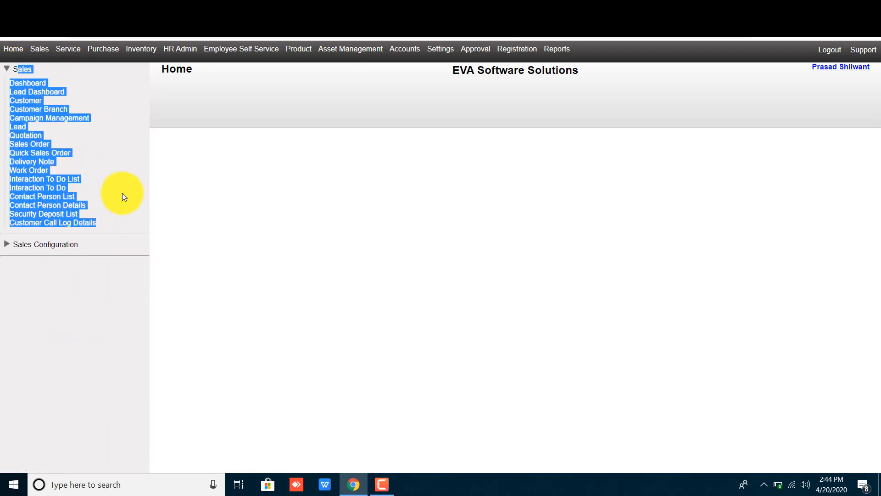
{"action": "left_click", "coordinate": [212, 189]}
{"action": "left_click_drag", "start_coordinate": [53, 145], "coordinate": [13, 145]}
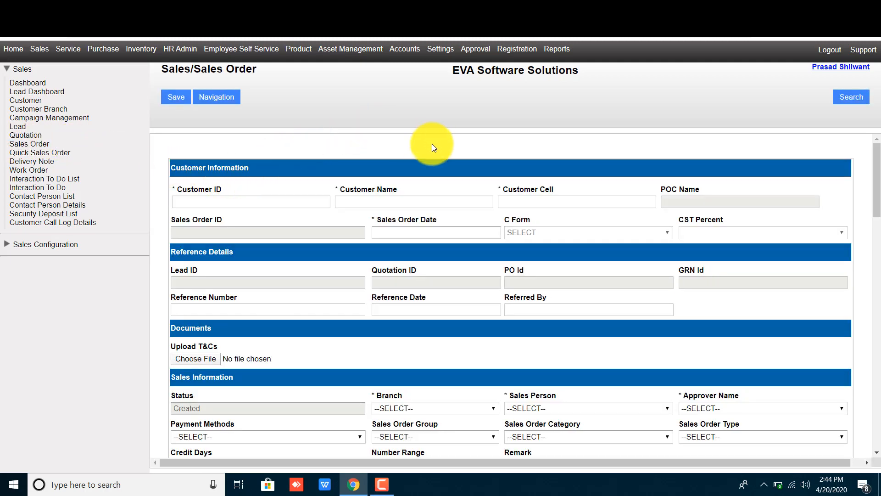
{"action": "triple_click", "coordinate": [375, 190]}
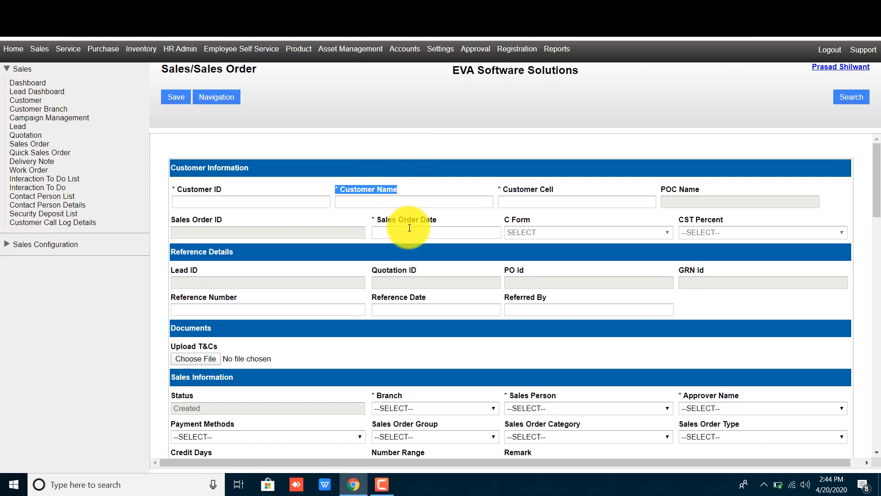
{"action": "triple_click", "coordinate": [408, 220]}
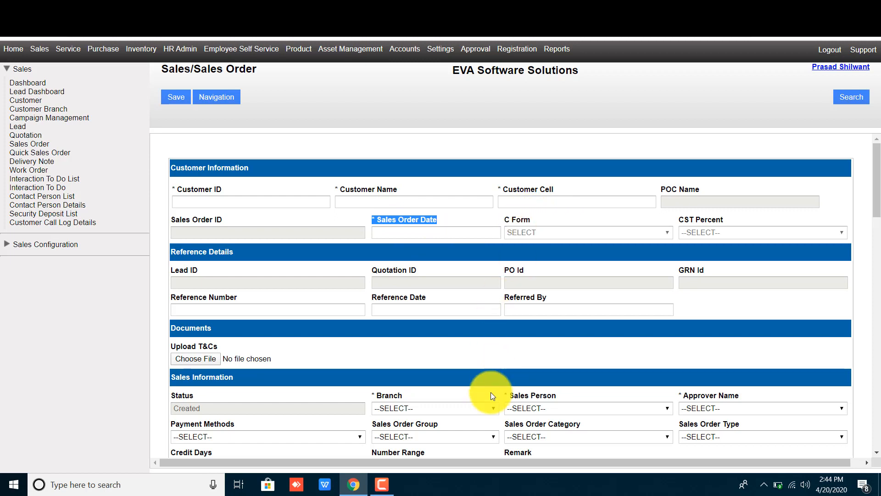
{"action": "double_click", "coordinate": [391, 402]}
{"action": "left_click", "coordinate": [477, 386]}
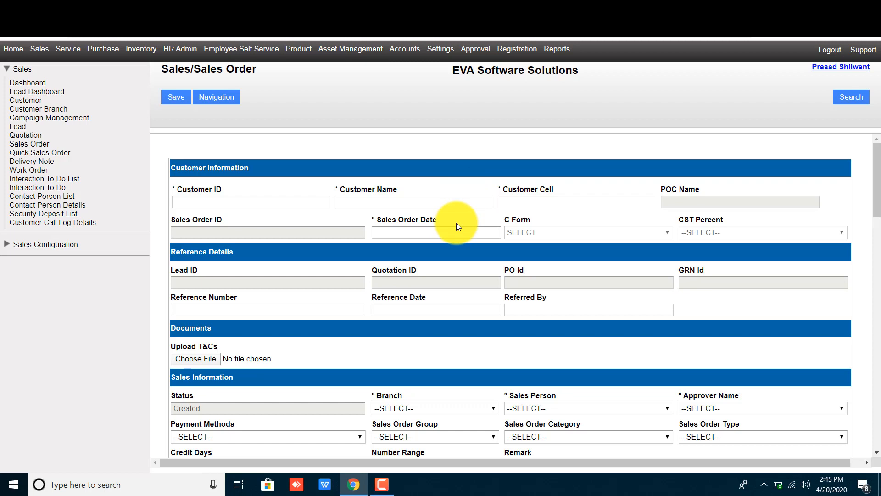
- Look up "ab" as the customer name and choose the seventh suggested customer for the order
{"action": "left_click", "coordinate": [376, 203]}
{"action": "type", "text": "ab"}
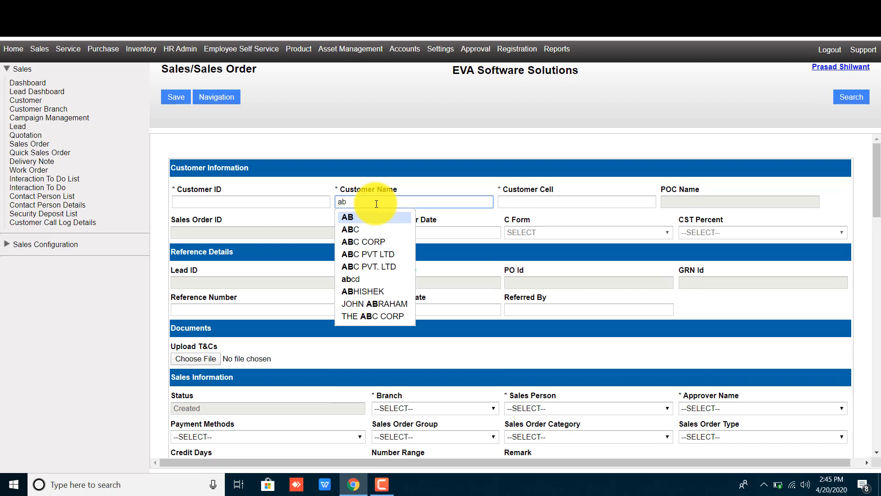
{"action": "key", "text": "Down"}
{"action": "key", "text": "Down"}
{"action": "key", "text": "Down"}
{"action": "key", "text": "Down"}
{"action": "key", "text": "Down"}
{"action": "key", "text": "Down"}
{"action": "key", "text": "Return"}
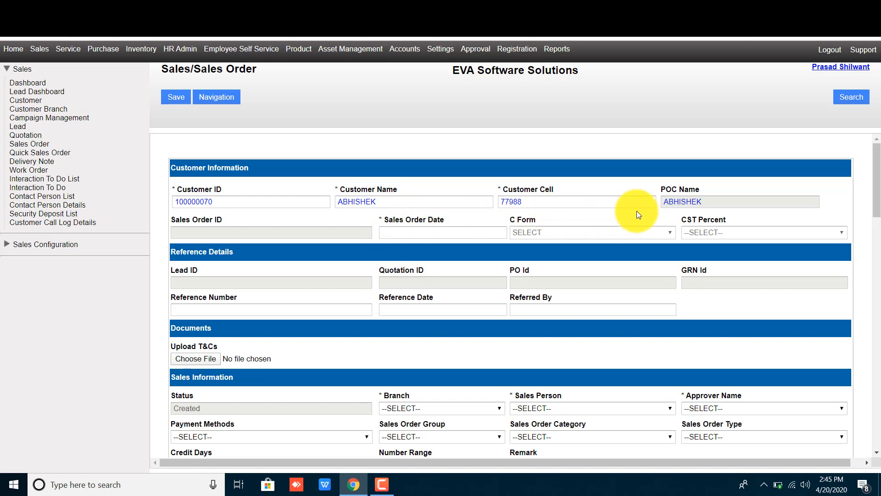
{"action": "double_click", "coordinate": [528, 189]}
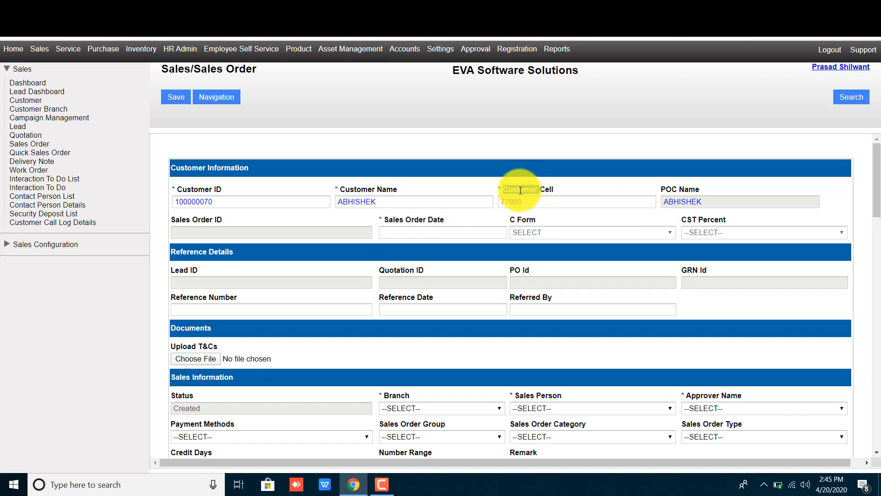
{"action": "left_click", "coordinate": [224, 190]}
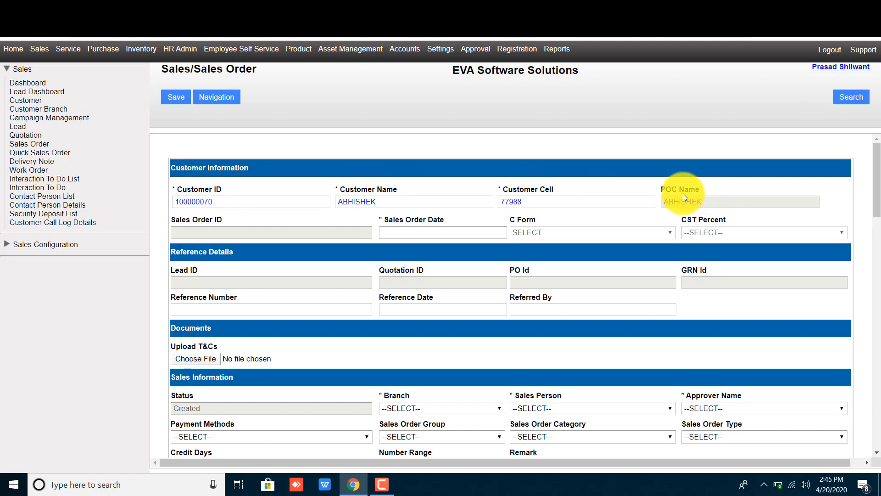
{"action": "triple_click", "coordinate": [203, 221]}
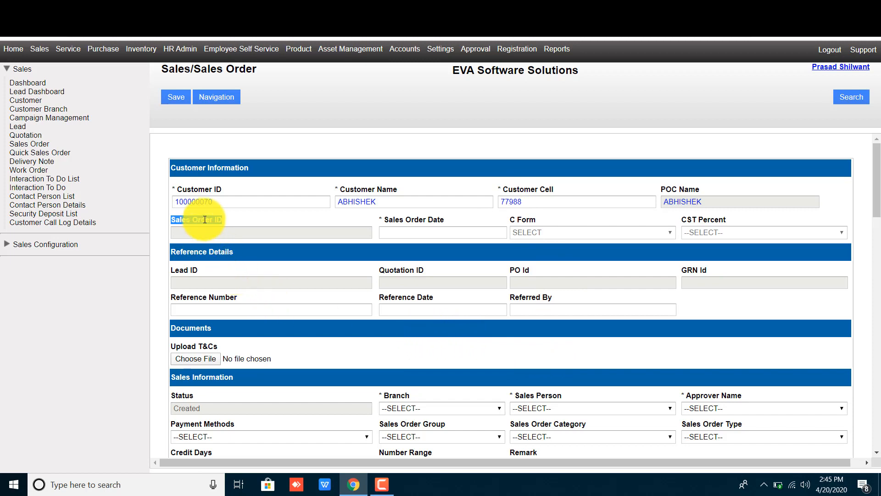
{"action": "left_click", "coordinate": [249, 225]}
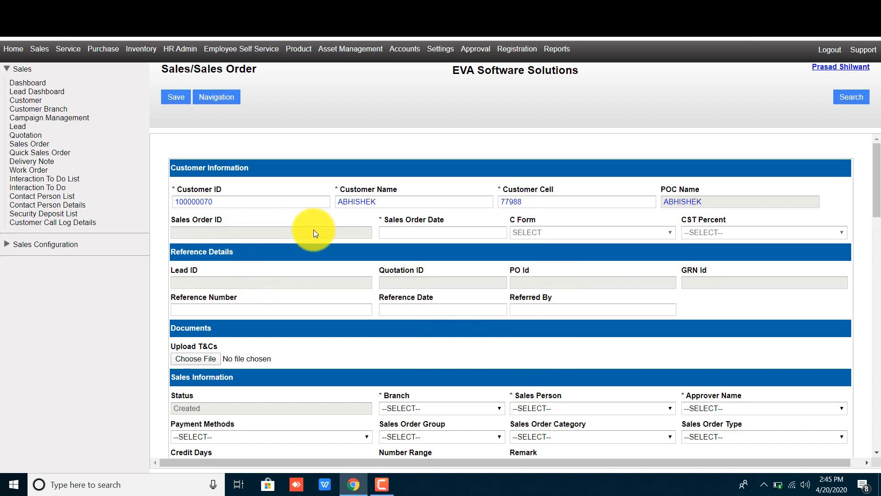
- Set the sales order date to 19-04-2020
{"action": "left_click", "coordinate": [412, 232]}
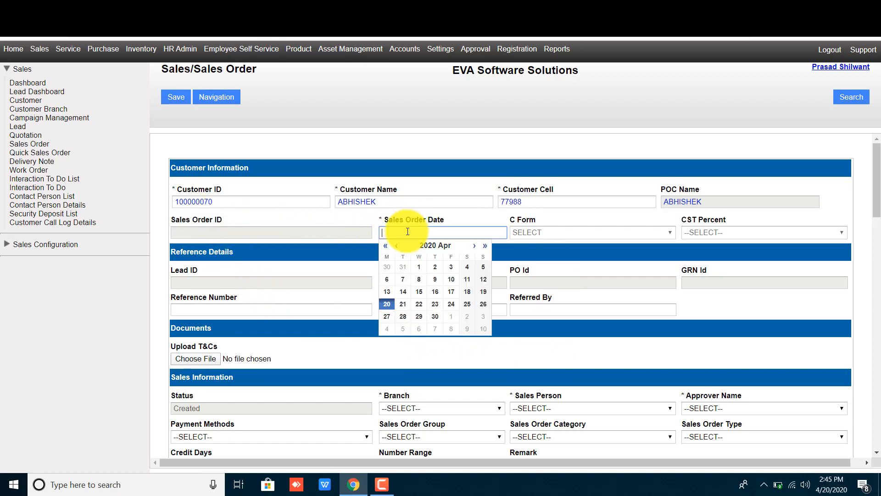
{"action": "left_click", "coordinate": [481, 293]}
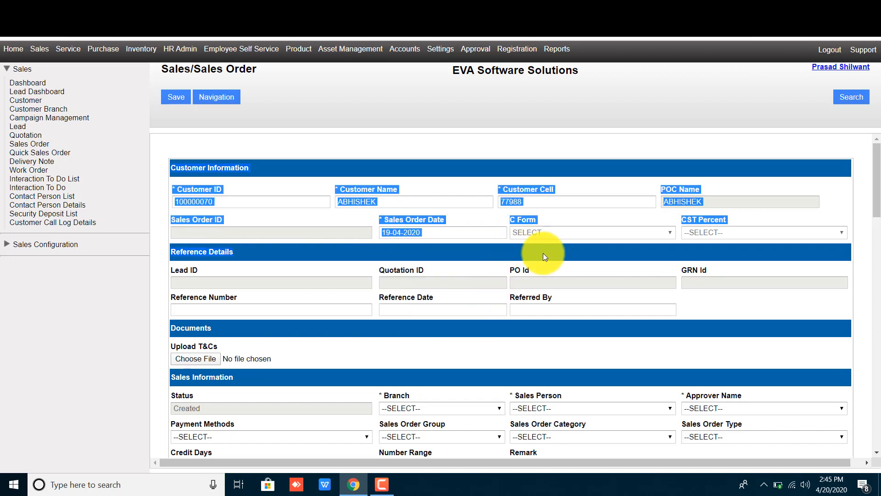
- Examine the C Form and CST Percent fields and the lead, quotation, PO and GRN ID fields under Reference Details
{"action": "double_click", "coordinate": [523, 219]}
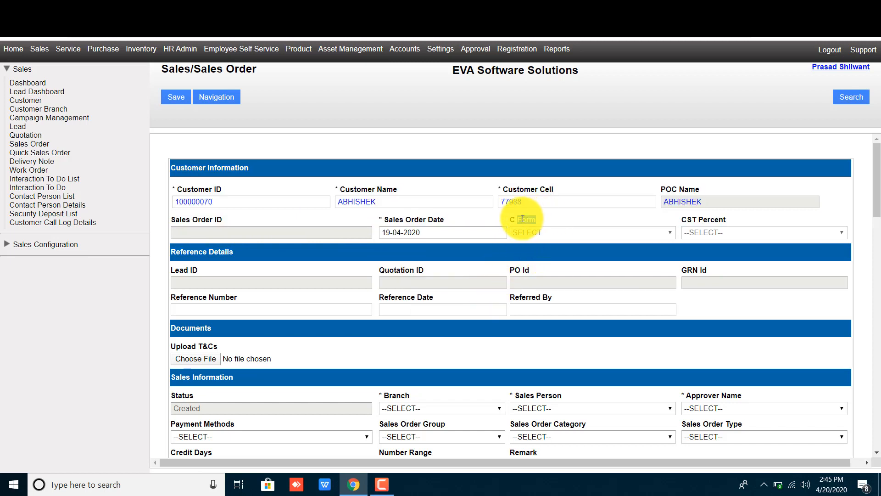
{"action": "left_click", "coordinate": [708, 220]}
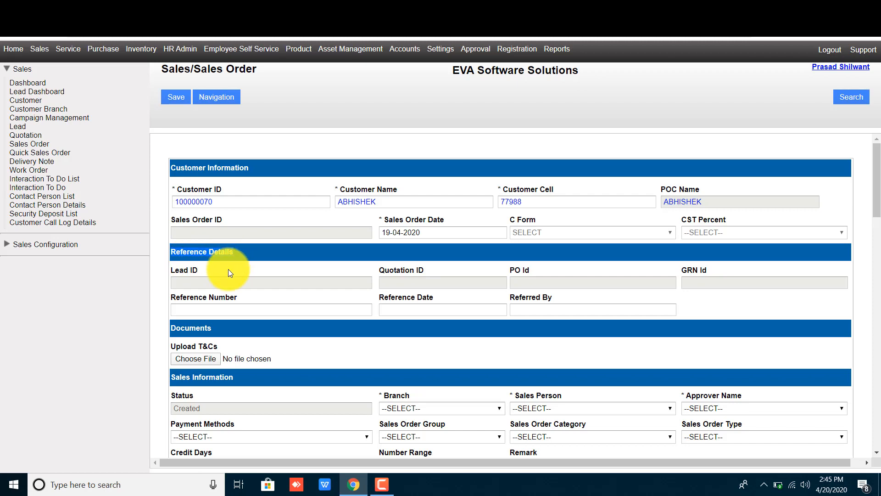
{"action": "left_click", "coordinate": [190, 274]}
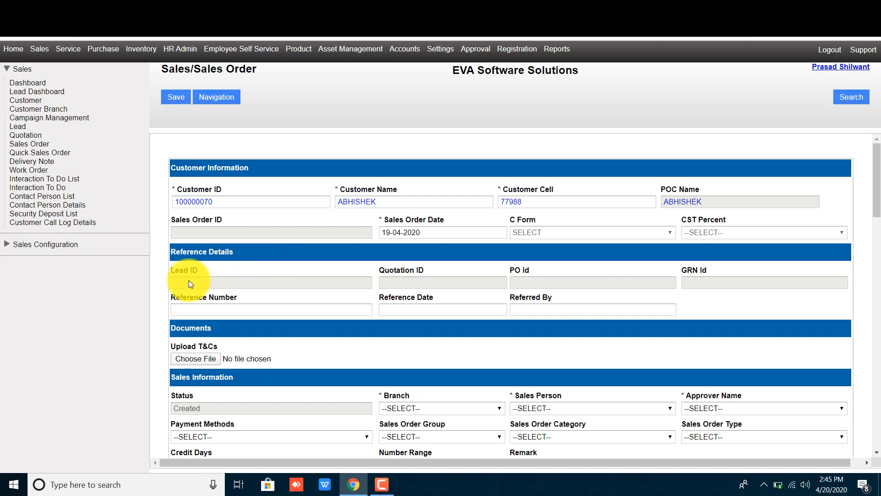
{"action": "double_click", "coordinate": [187, 267]}
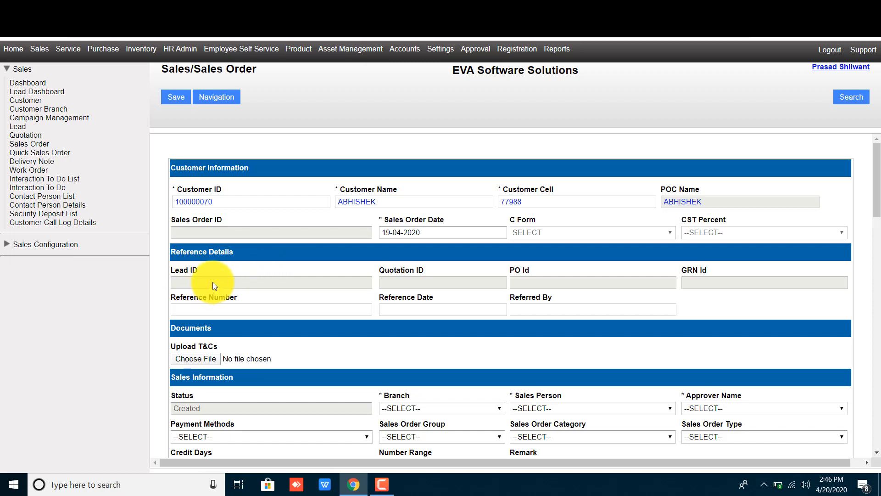
{"action": "double_click", "coordinate": [390, 271]}
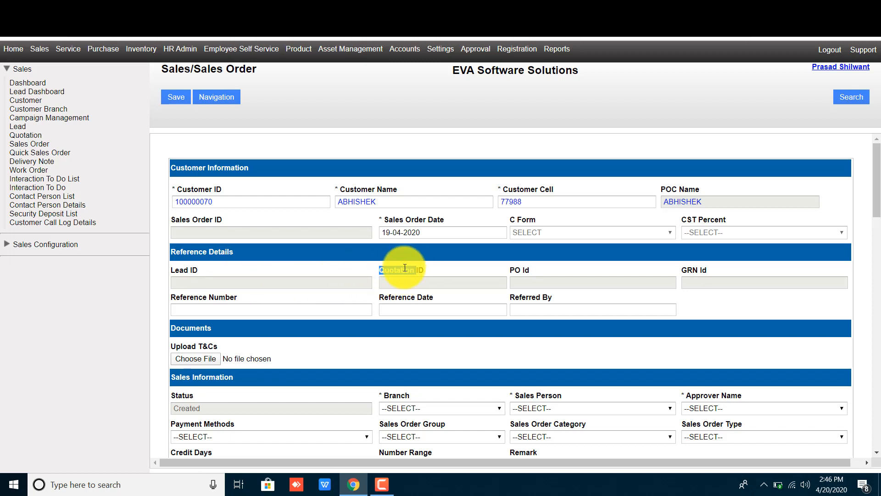
{"action": "left_click", "coordinate": [435, 285]}
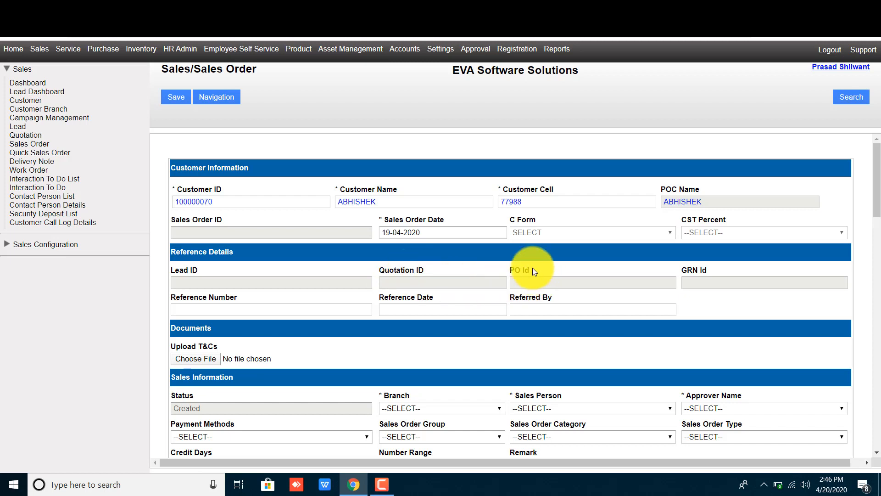
{"action": "double_click", "coordinate": [700, 268]}
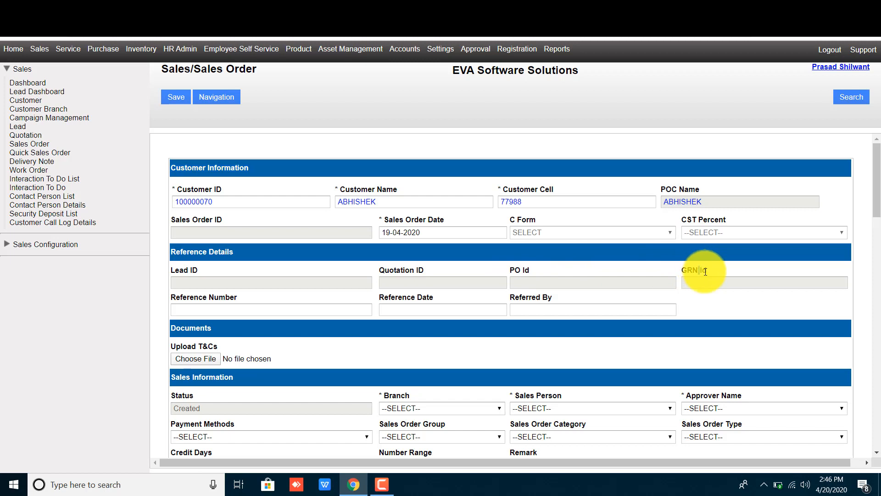
- Enter the reference number FI-025 and set the reference date to 21-04-2020
{"action": "left_click", "coordinate": [237, 312]}
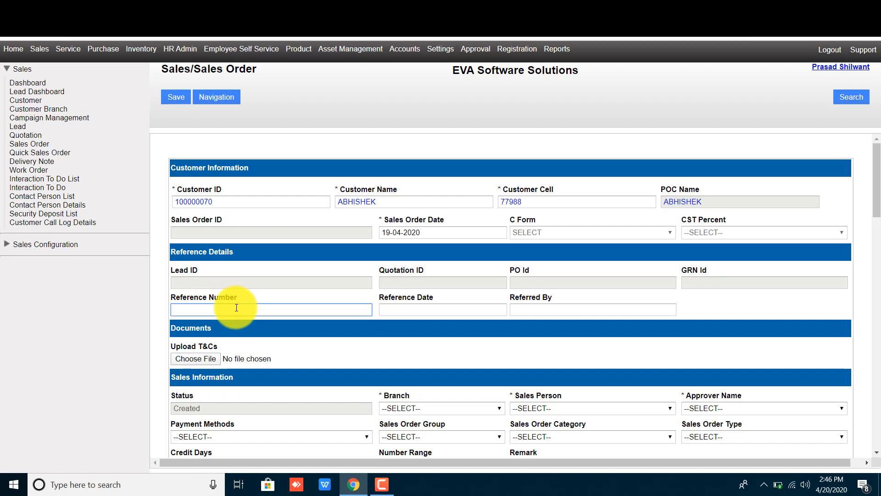
{"action": "type", "text": "FI-025"}
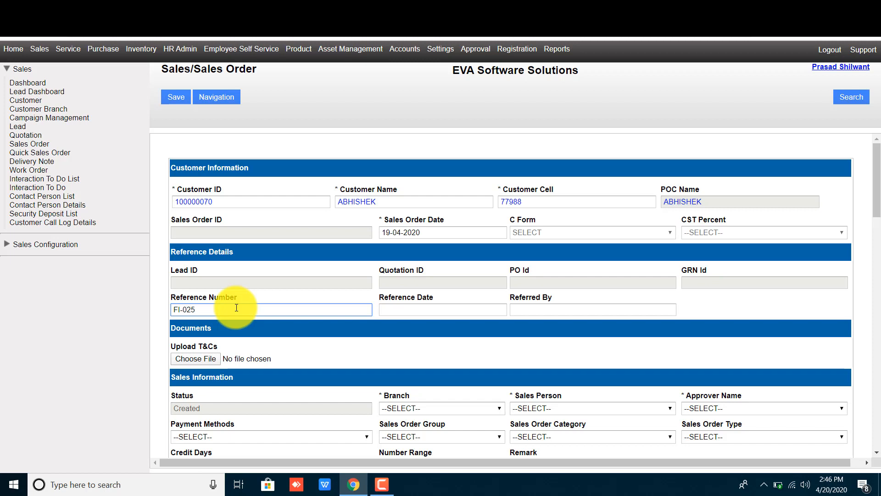
{"action": "left_click", "coordinate": [444, 311]}
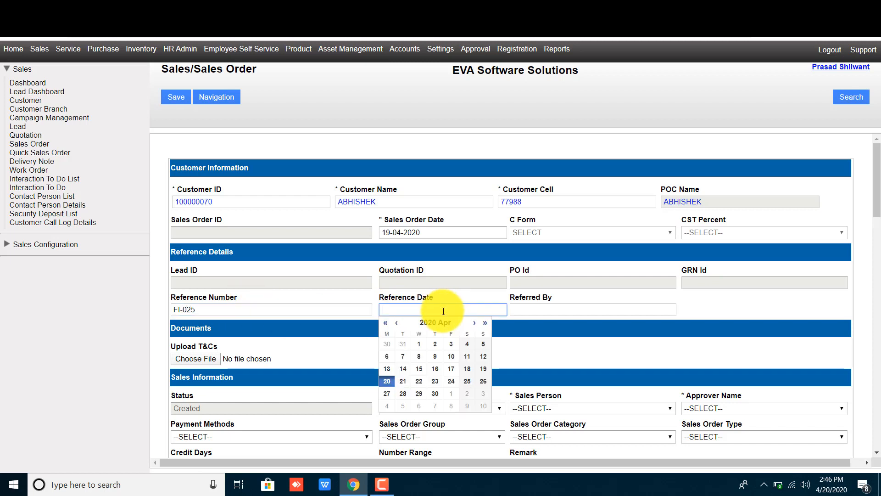
{"action": "left_click", "coordinate": [403, 381]}
{"action": "double_click", "coordinate": [547, 297]}
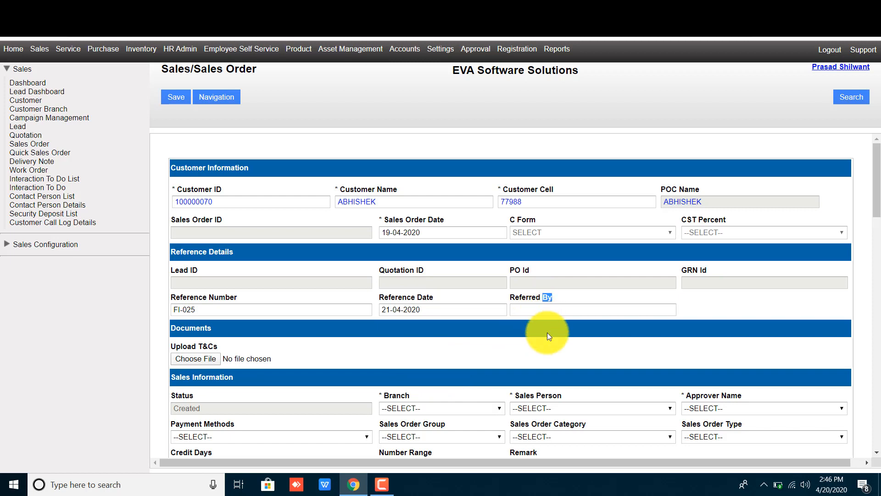
{"action": "left_click", "coordinate": [545, 309]}
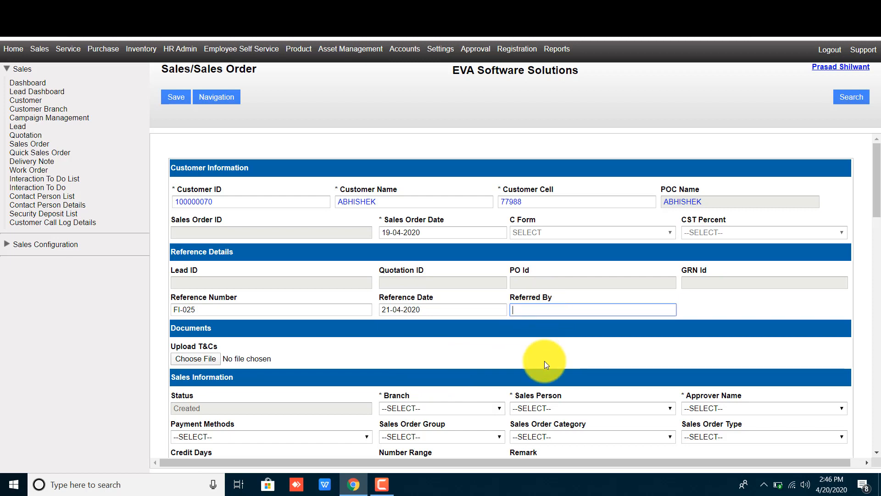
- Examine the terms and conditions upload in the Documents section and the order status under Sales Information
{"action": "scroll", "coordinate": [268, 339], "scroll_direction": "down", "scroll_amount": 1}
{"action": "left_click", "coordinate": [352, 294]}
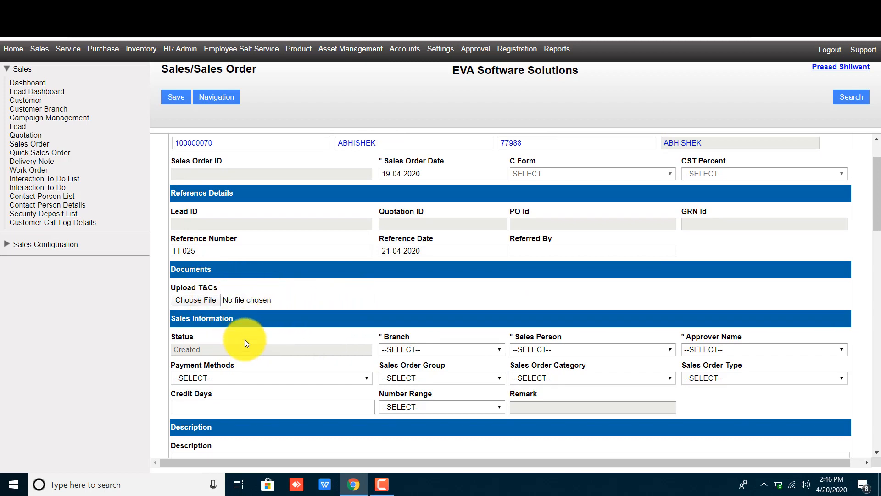
{"action": "scroll", "coordinate": [244, 339], "scroll_direction": "down", "scroll_amount": 1}
{"action": "double_click", "coordinate": [202, 276]}
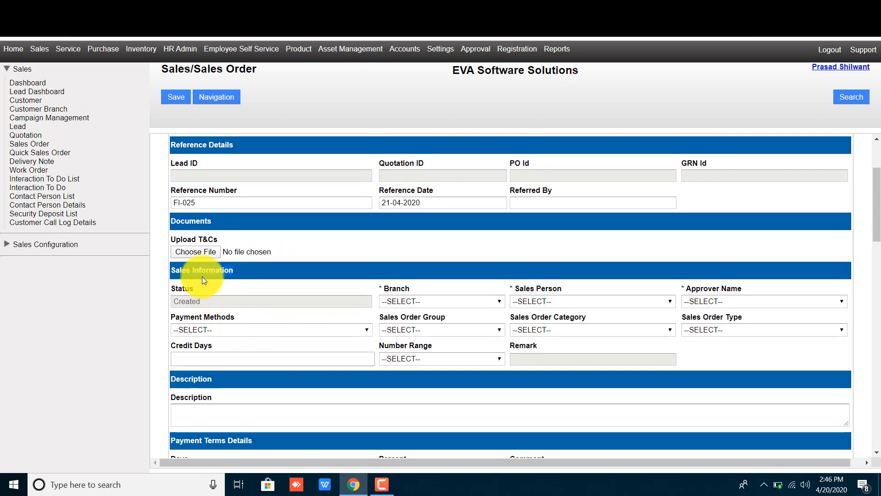
{"action": "scroll", "coordinate": [202, 277], "scroll_direction": "down", "scroll_amount": 1}
{"action": "scroll", "coordinate": [202, 277], "scroll_direction": "down", "scroll_amount": 1}
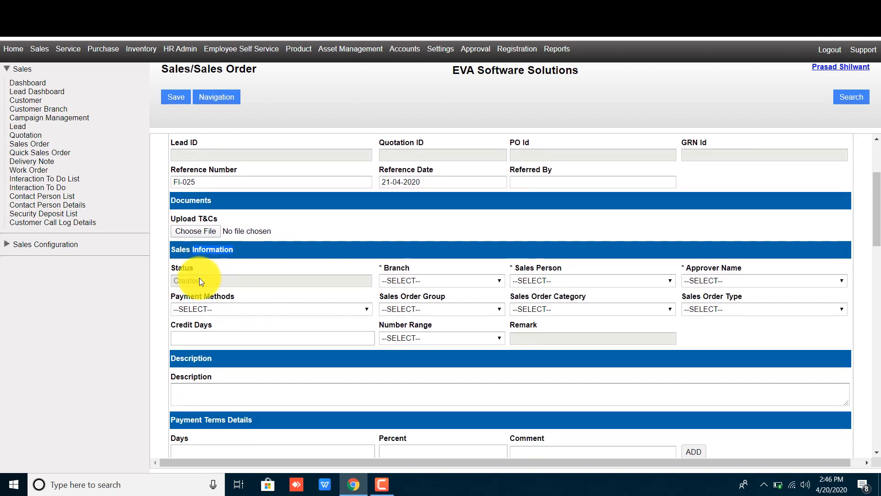
{"action": "double_click", "coordinate": [191, 274]}
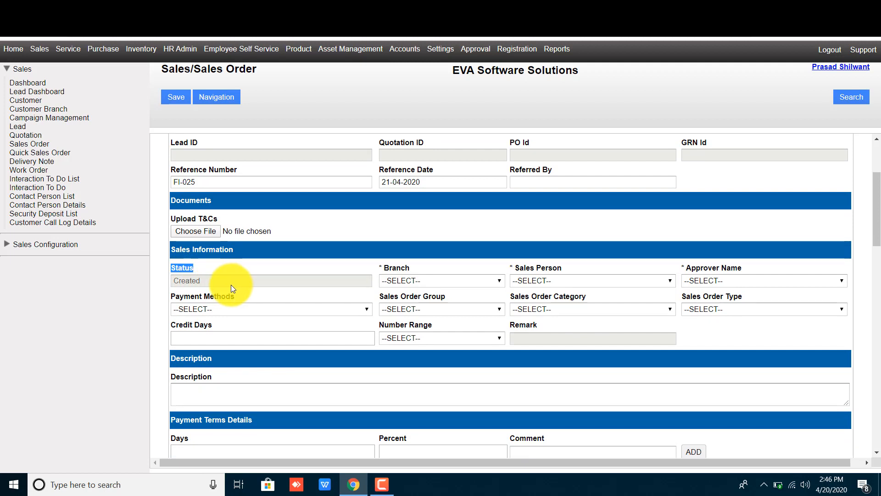
{"action": "double_click", "coordinate": [219, 282]}
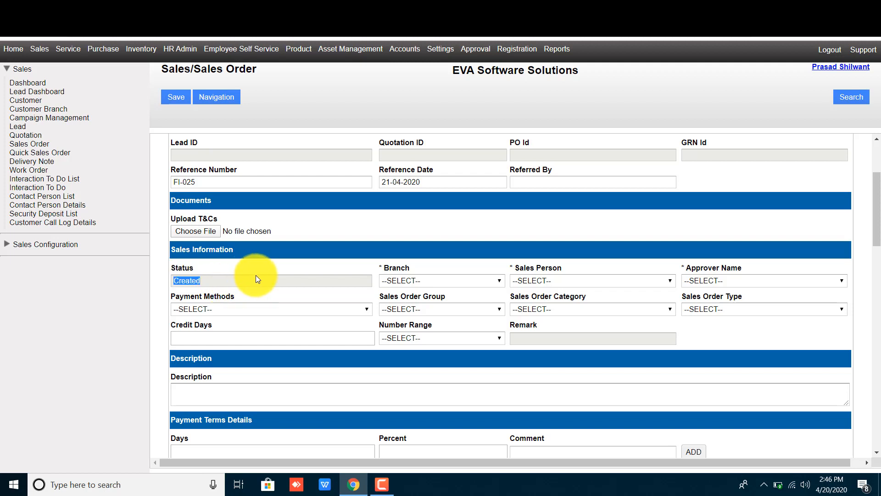
- Set the branch to DELHI and assign the first listed sales person to the order
{"action": "triple_click", "coordinate": [400, 268]}
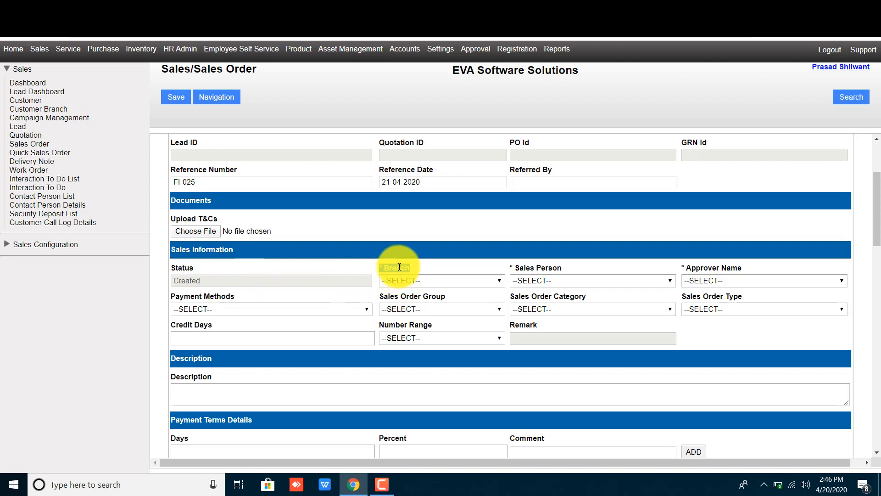
{"action": "left_click", "coordinate": [404, 281]}
{"action": "left_click", "coordinate": [405, 300]}
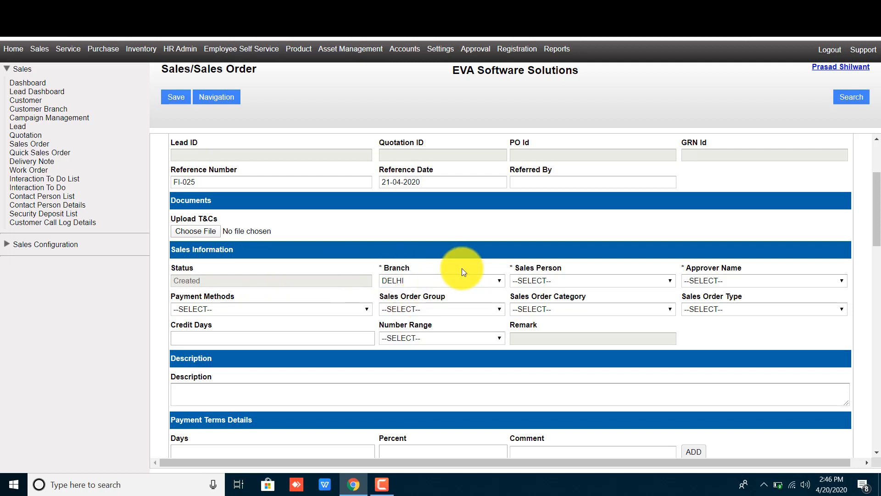
{"action": "left_click", "coordinate": [546, 280]}
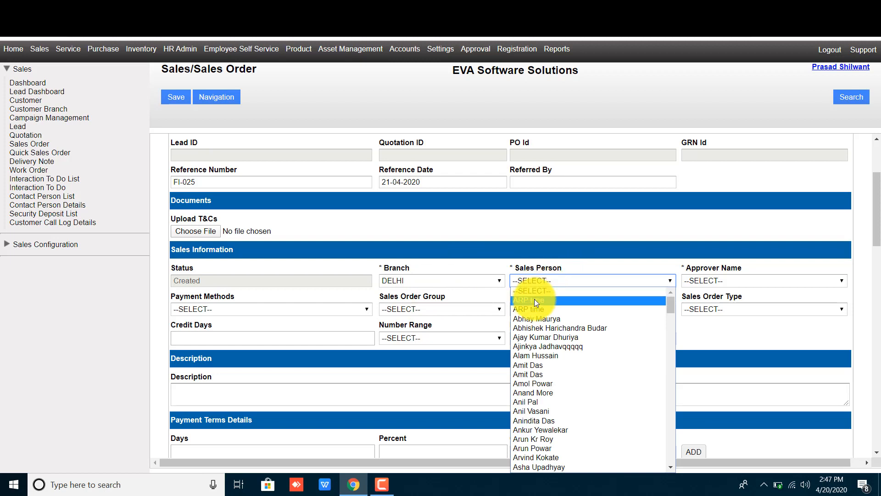
{"action": "left_click", "coordinate": [536, 300]}
- Assign the currently logged-in employee as the order's approver and set the payment method to COD
{"action": "left_click", "coordinate": [708, 281]}
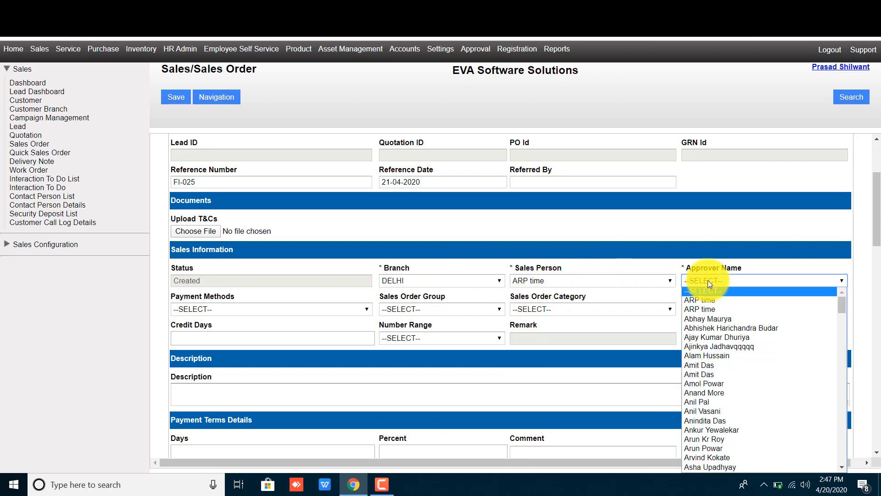
{"action": "key", "text": "p"}
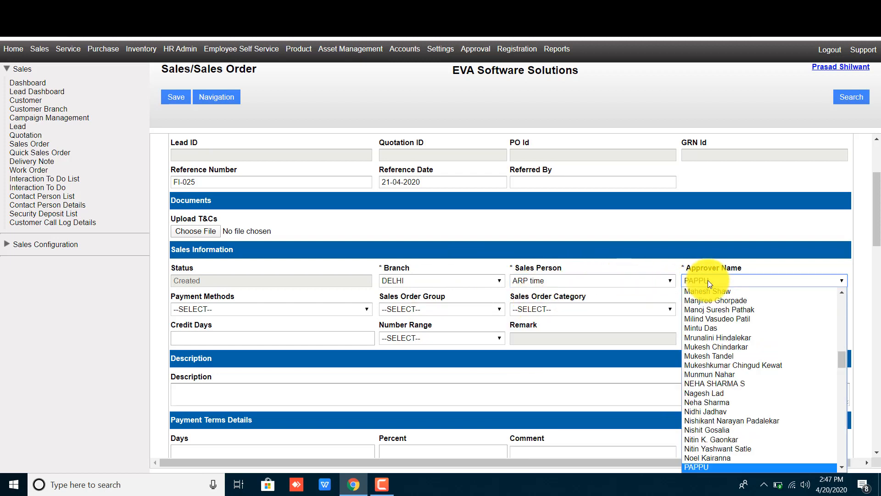
{"action": "key", "text": "r"}
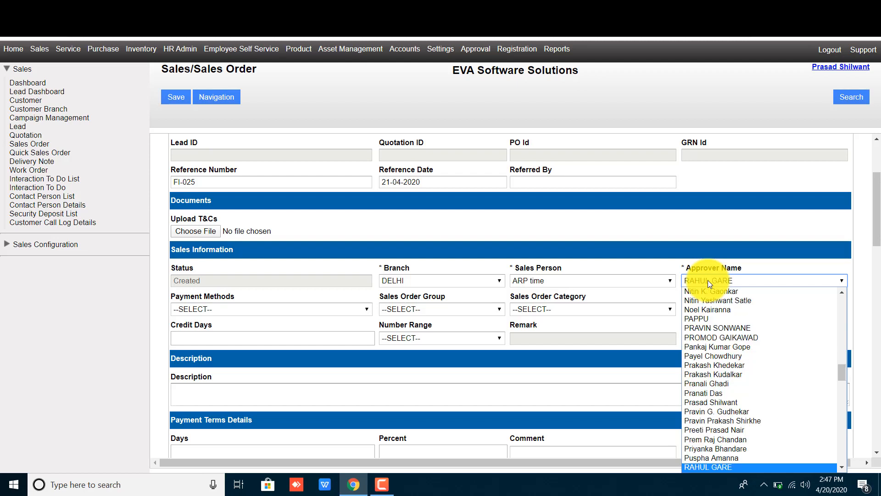
{"action": "key", "text": "Down"}
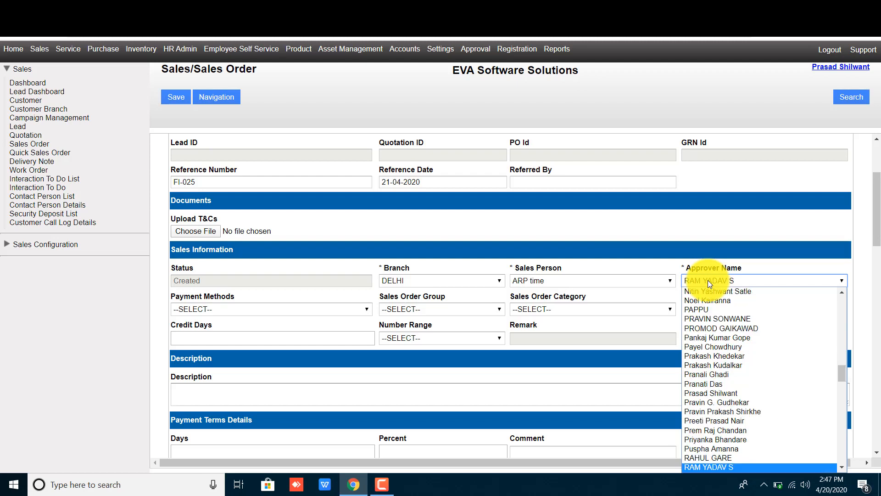
{"action": "type", "text": "pras"}
{"action": "key", "text": "Return"}
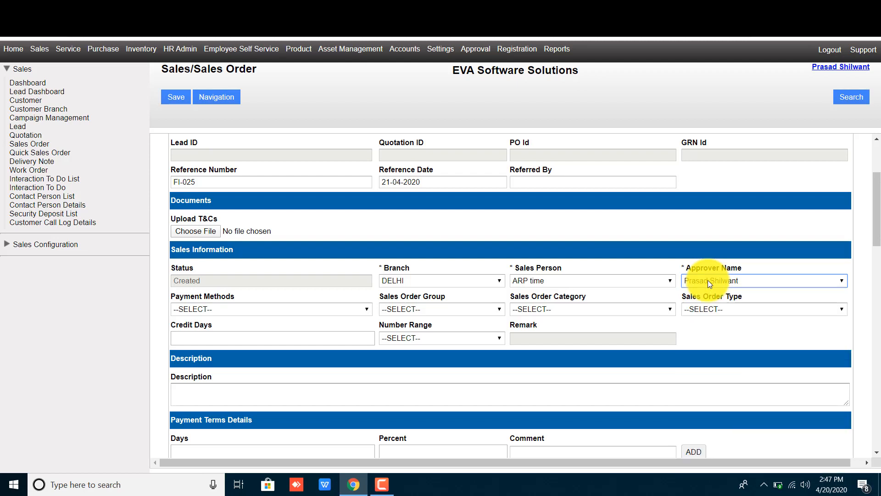
{"action": "left_click", "coordinate": [225, 308]}
{"action": "left_click", "coordinate": [223, 326]}
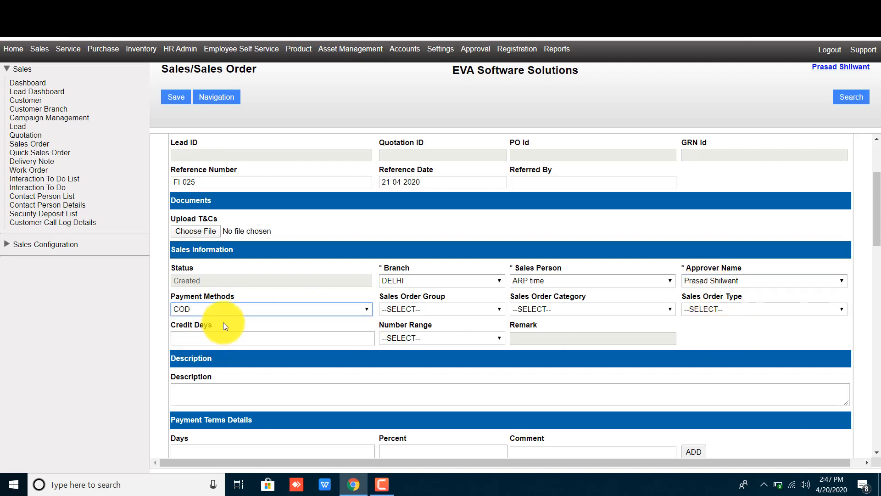
- Set the sales order group to Sales and the sales order category to Reseller
{"action": "left_click", "coordinate": [433, 308]}
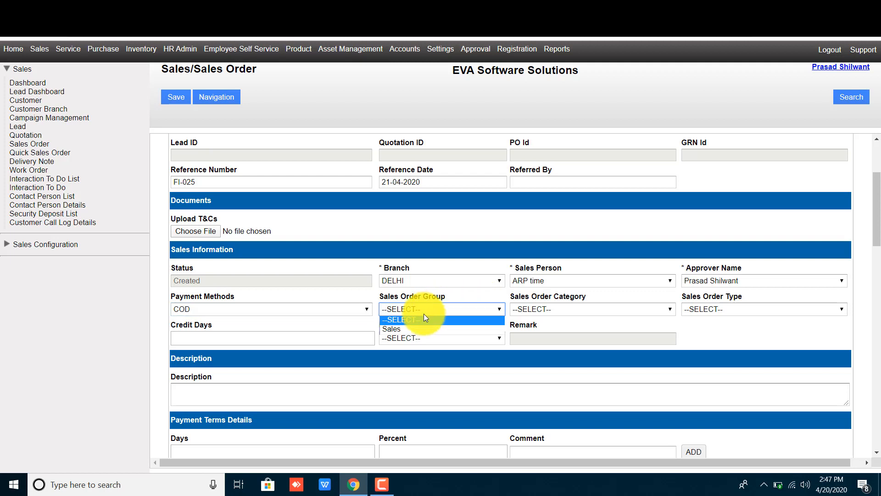
{"action": "left_click", "coordinate": [417, 304]}
{"action": "left_click", "coordinate": [408, 310]}
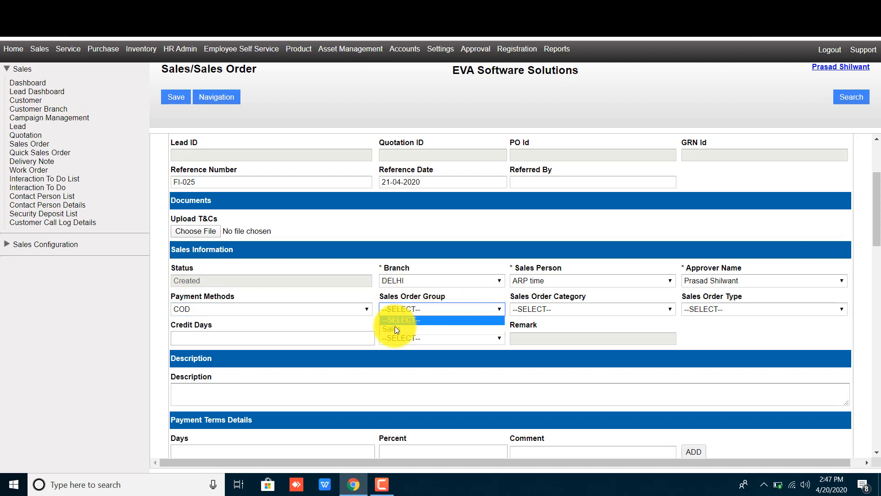
{"action": "left_click", "coordinate": [398, 329]}
{"action": "left_click", "coordinate": [541, 308]}
{"action": "left_click", "coordinate": [533, 328]}
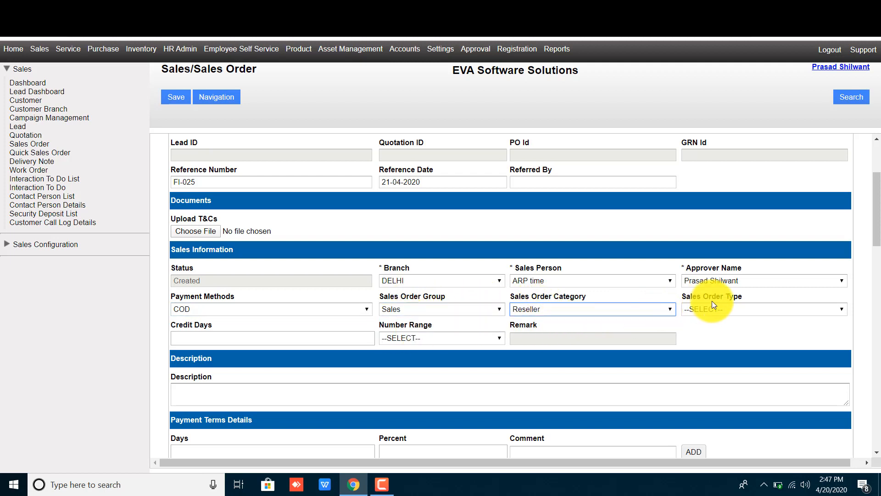
- Set the sales order type to Existing and enter 45 credit days
{"action": "left_click", "coordinate": [720, 307]}
{"action": "left_click", "coordinate": [710, 330]}
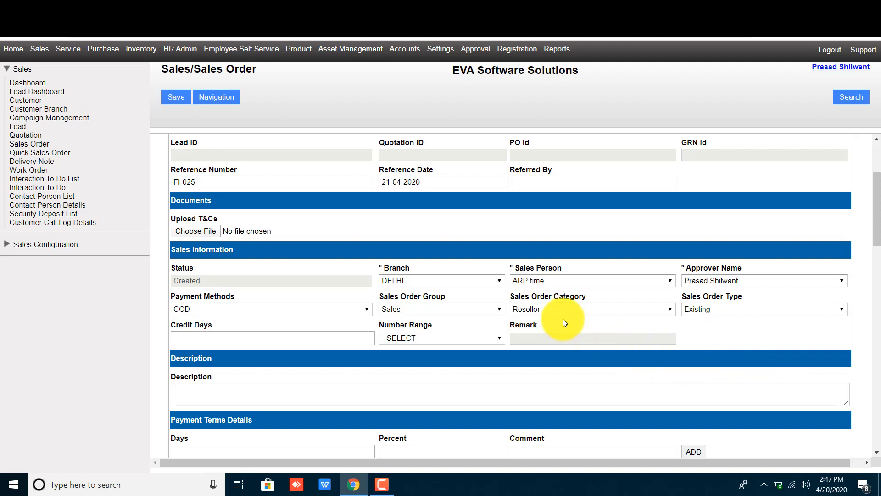
{"action": "left_click", "coordinate": [209, 339]}
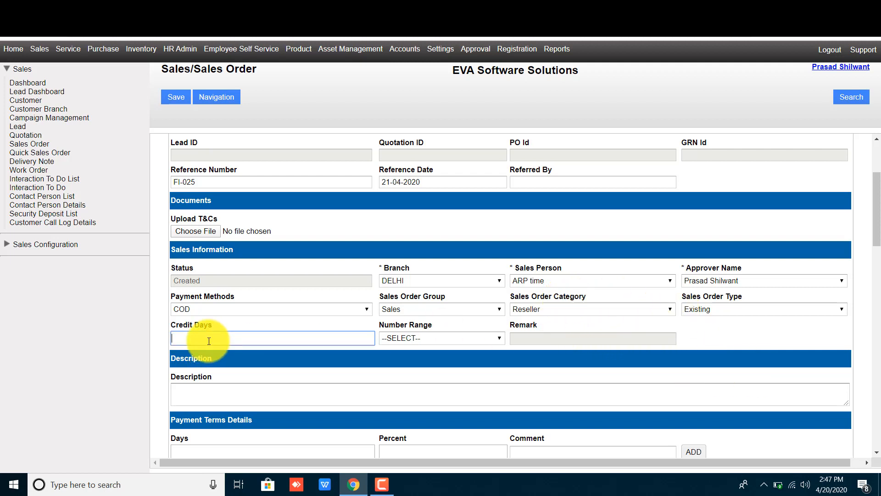
{"action": "type", "text": "45"}
- Set the number range to Billing and enter "Sales order" as the order description
{"action": "left_click", "coordinate": [412, 327]}
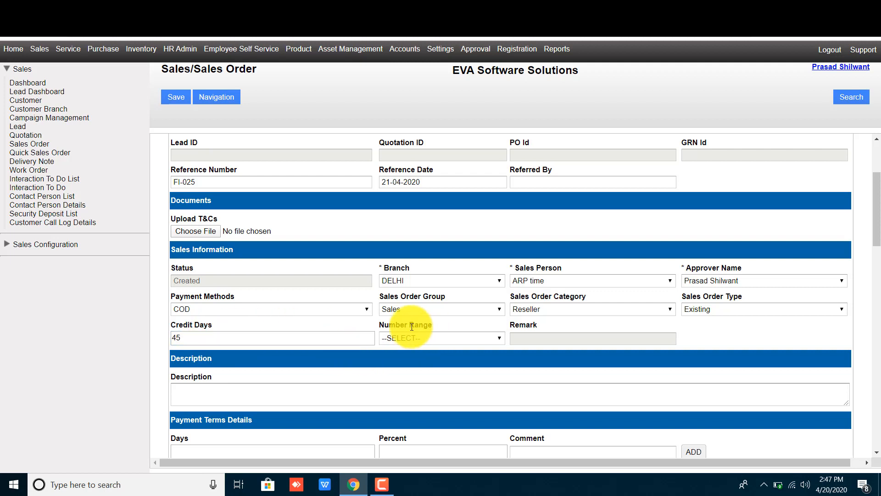
{"action": "double_click", "coordinate": [411, 327]}
{"action": "left_click_drag", "start_coordinate": [586, 330], "coordinate": [449, 363]}
{"action": "left_click", "coordinate": [448, 360]}
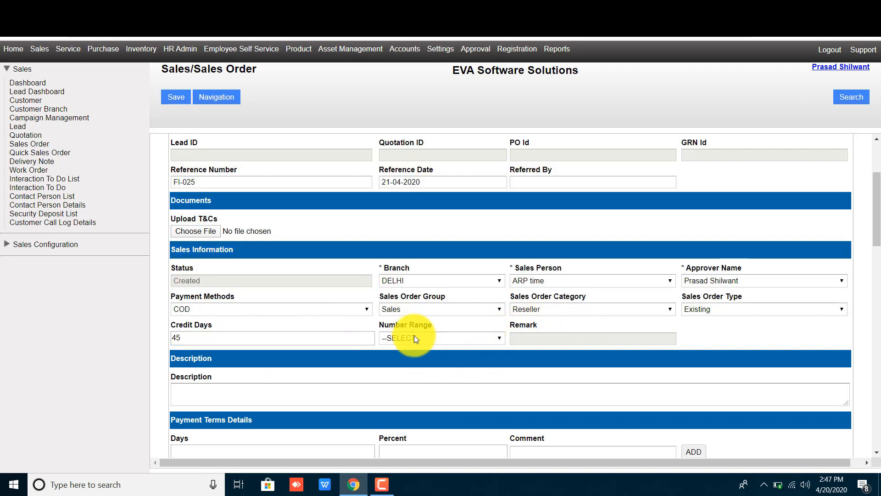
{"action": "double_click", "coordinate": [406, 324]}
{"action": "left_click", "coordinate": [427, 363]}
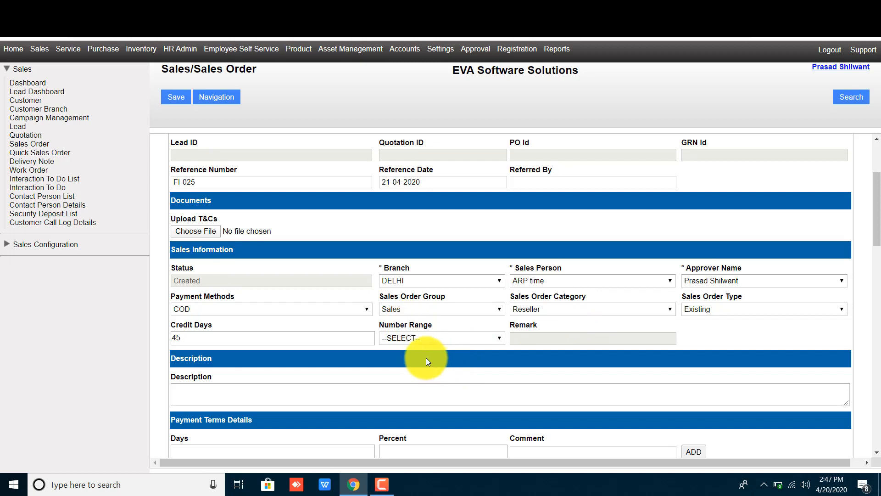
{"action": "left_click", "coordinate": [430, 338]}
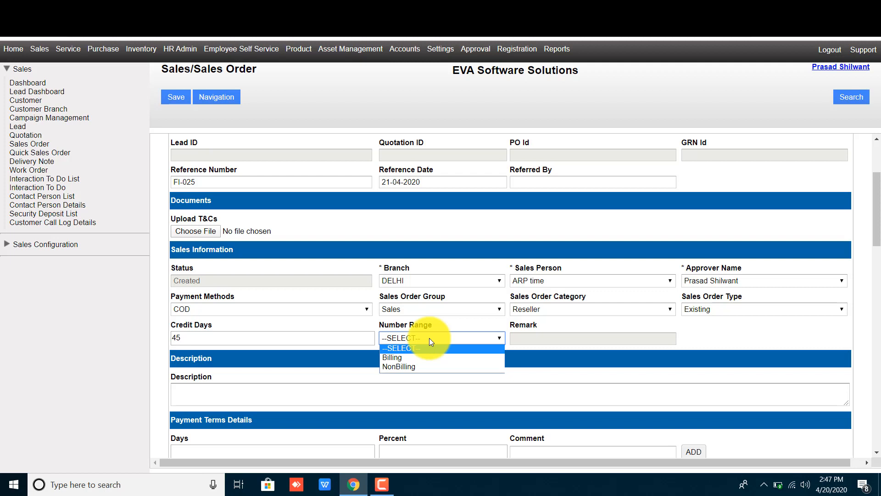
{"action": "left_click", "coordinate": [426, 357]}
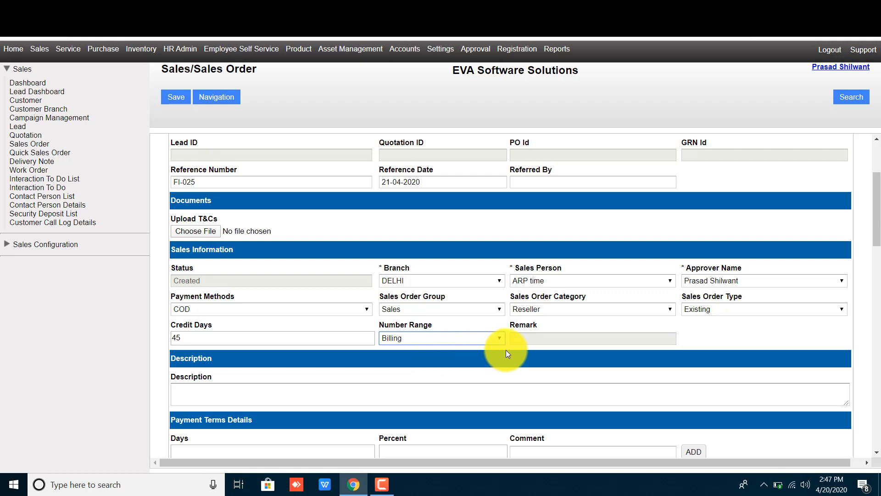
{"action": "left_click", "coordinate": [251, 394]}
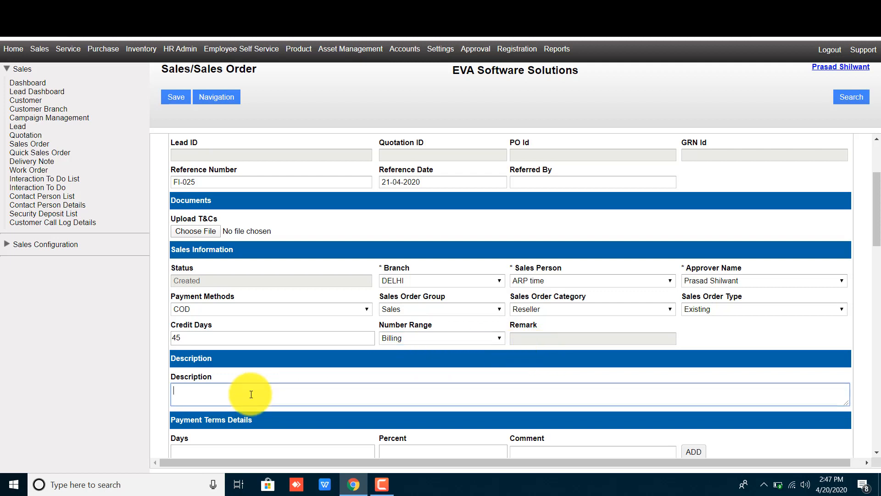
{"action": "type", "text": "Sales order"}
- Add a payment term of 1 day at 100 percent with the comment "Advance payment"
{"action": "scroll", "coordinate": [251, 394], "scroll_direction": "down", "scroll_amount": 3}
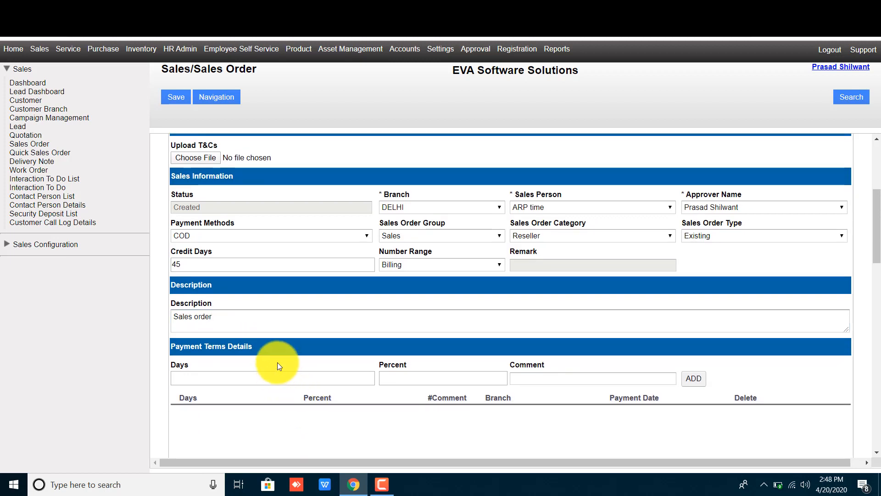
{"action": "left_click", "coordinate": [212, 332]}
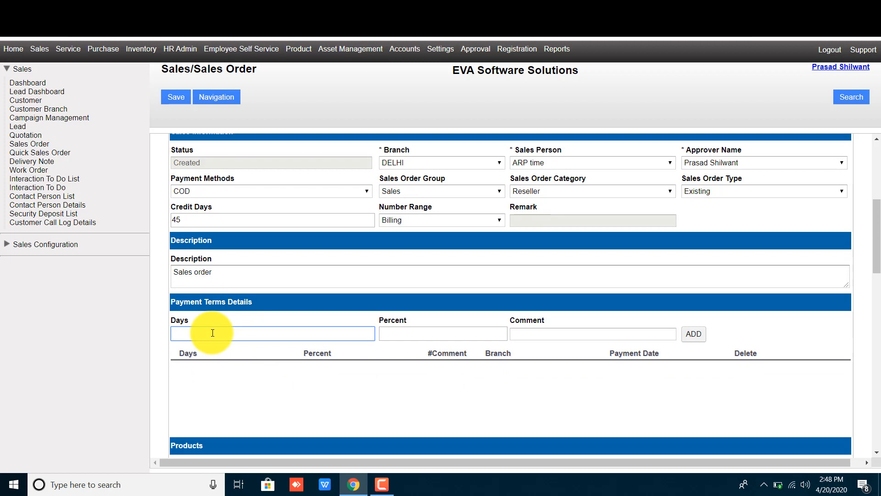
{"action": "type", "text": "1"}
{"action": "key", "text": "Tab"}
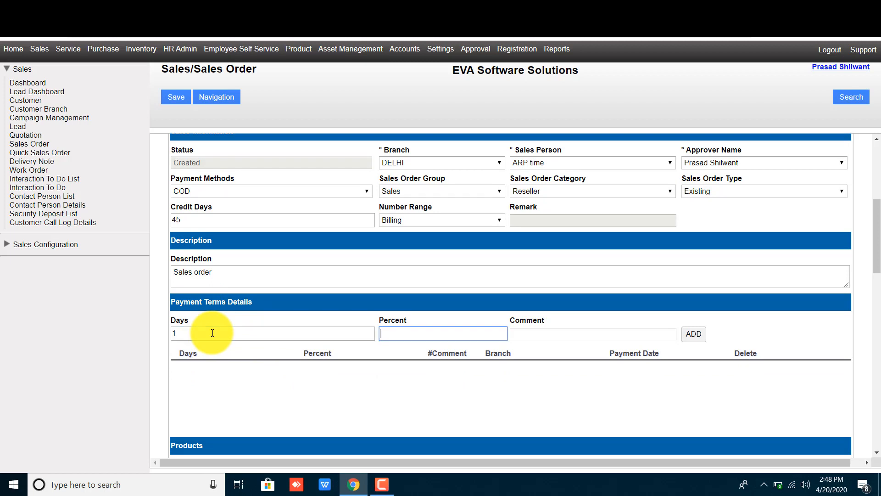
{"action": "type", "text": "100"}
{"action": "key", "text": "Tab"}
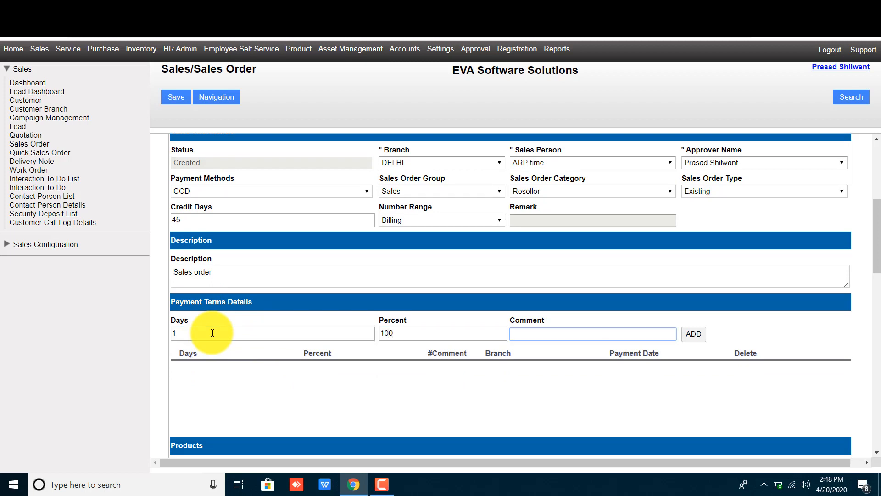
{"action": "type", "text": "Advance payment"}
{"action": "left_click", "coordinate": [692, 334]}
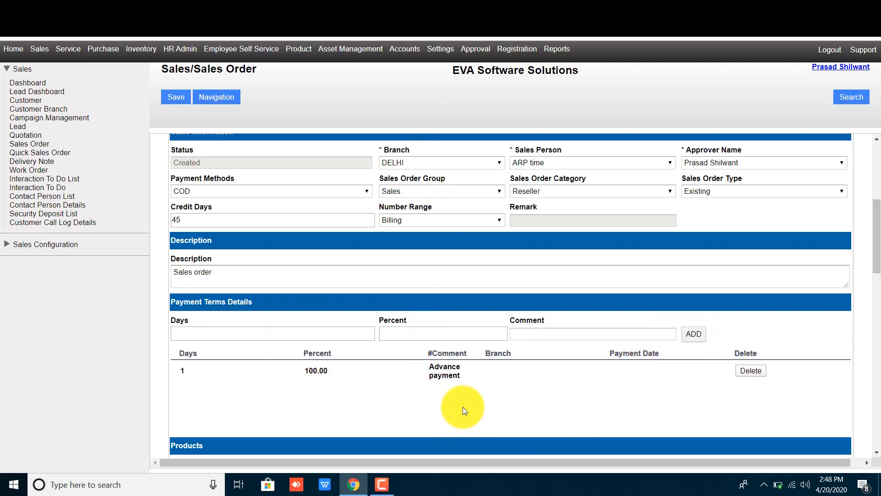
- Look up the product ACID by name and add it to the order's product list
{"action": "scroll", "coordinate": [462, 407], "scroll_direction": "down", "scroll_amount": 2}
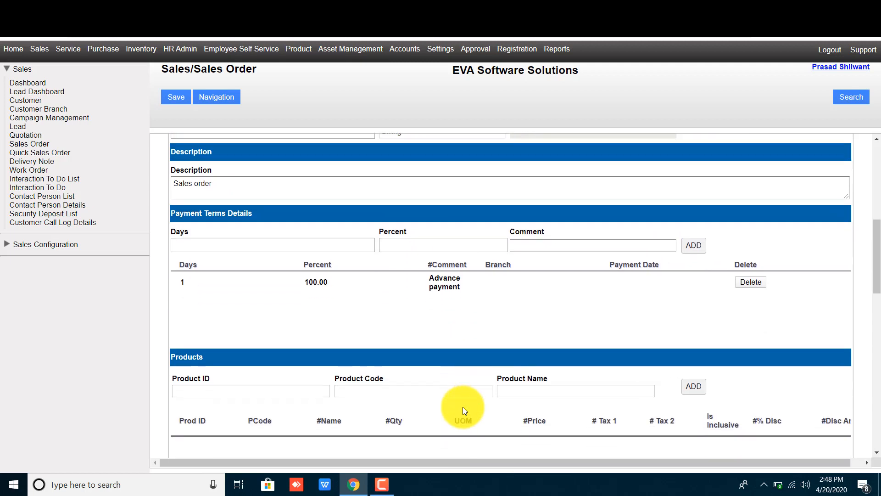
{"action": "scroll", "coordinate": [399, 312], "scroll_direction": "down", "scroll_amount": 2}
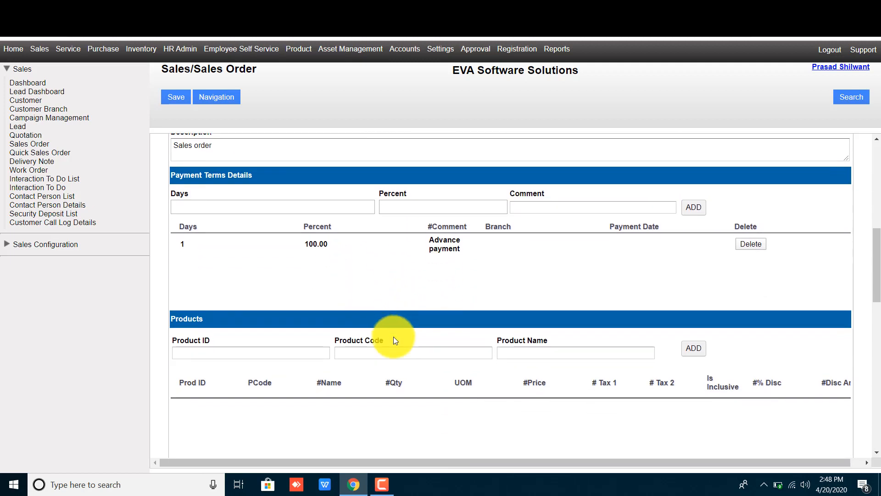
{"action": "left_click", "coordinate": [518, 274]}
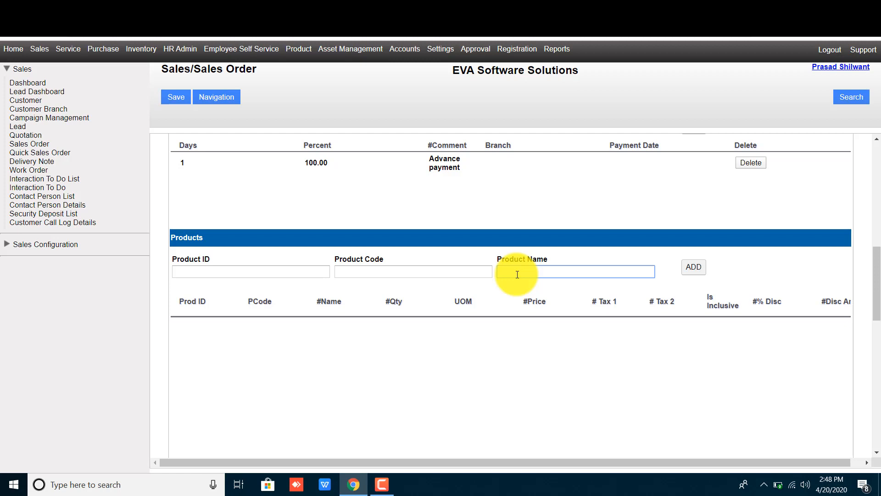
{"action": "type", "text": "acid"}
{"action": "key", "text": "Return"}
{"action": "left_click", "coordinate": [694, 267]}
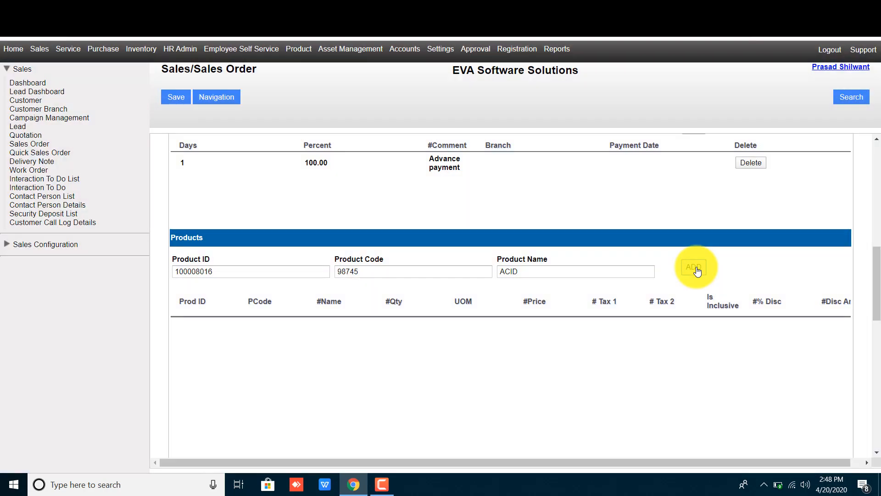
{"action": "left_click", "coordinate": [697, 271]}
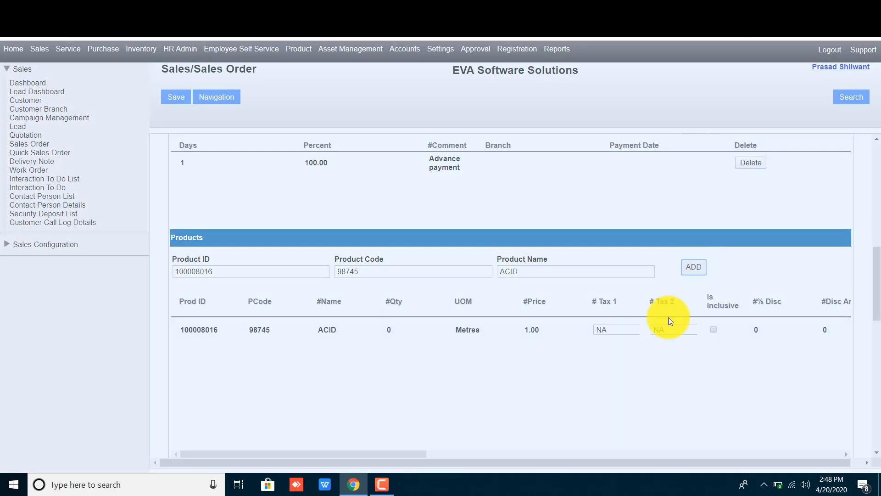
- Look up the product Aquaguard Purifier by name and add it to the order's product list
{"action": "left_click", "coordinate": [525, 271]}
{"action": "type", "text": "aq"}
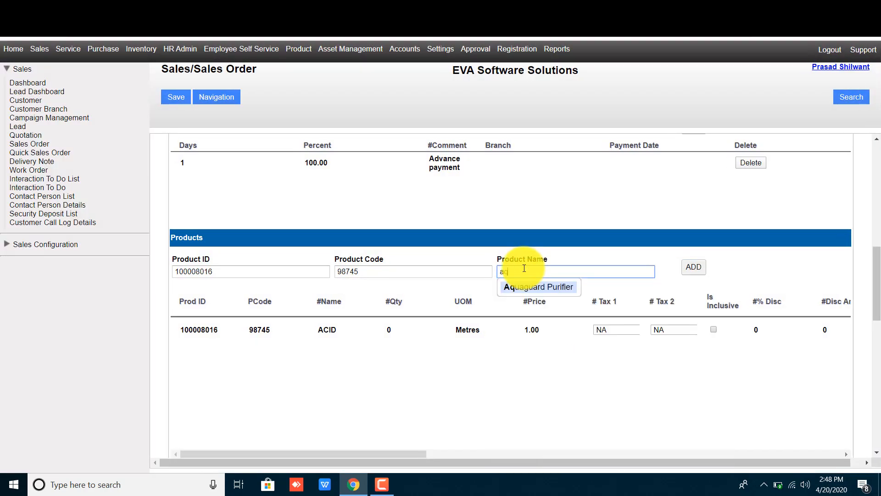
{"action": "key", "text": "Return"}
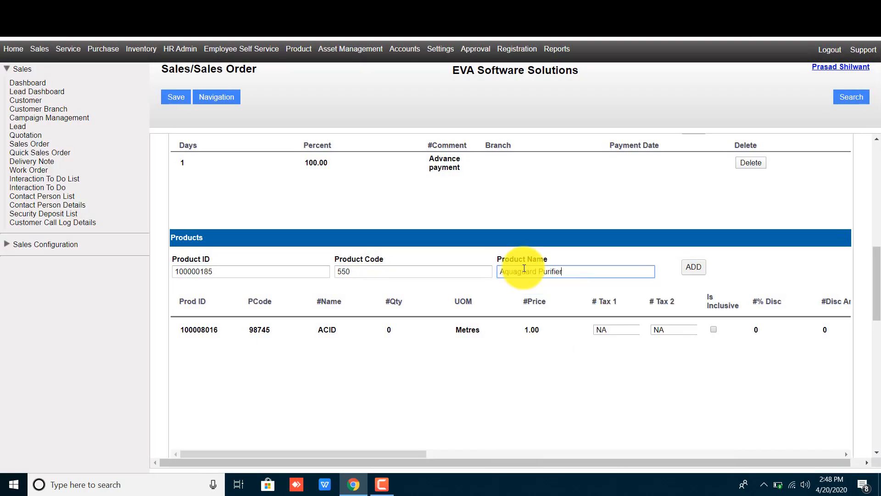
{"action": "left_click", "coordinate": [693, 269]}
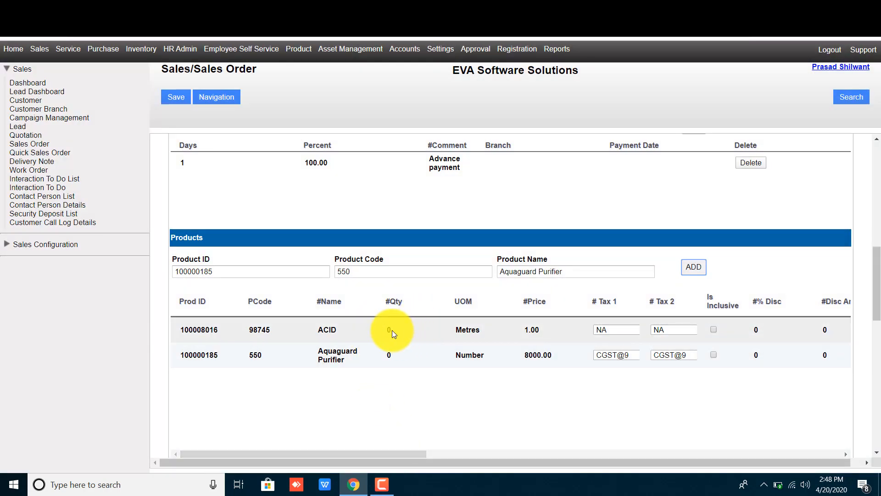
- Set the quantity to 4 for ACID and 5 for Aquaguard Purifier in the product list
{"action": "left_click", "coordinate": [388, 325]}
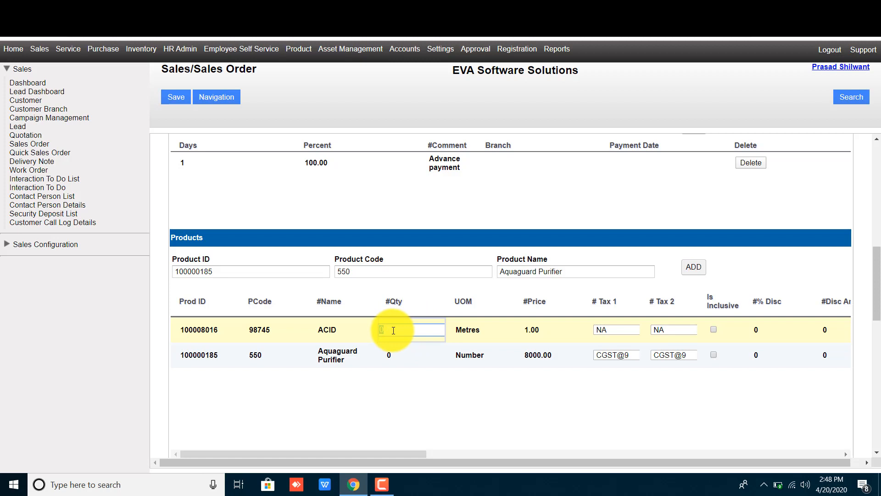
{"action": "type", "text": "4"}
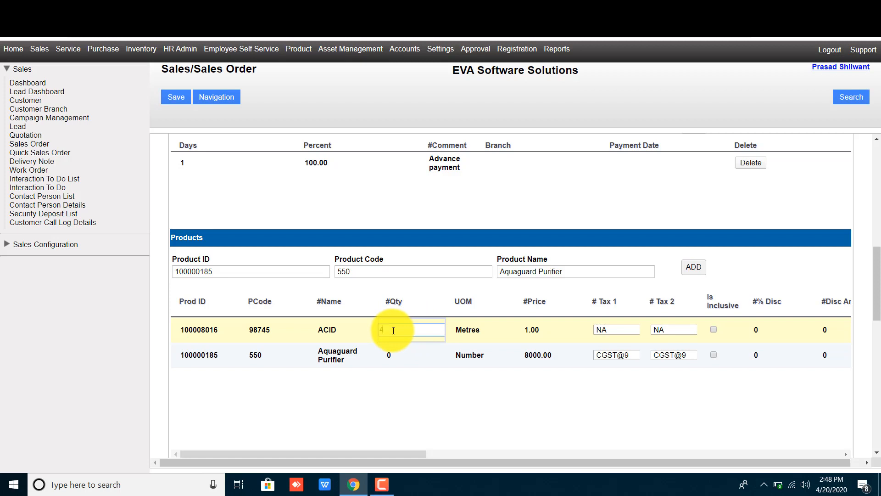
{"action": "left_click", "coordinate": [386, 353]}
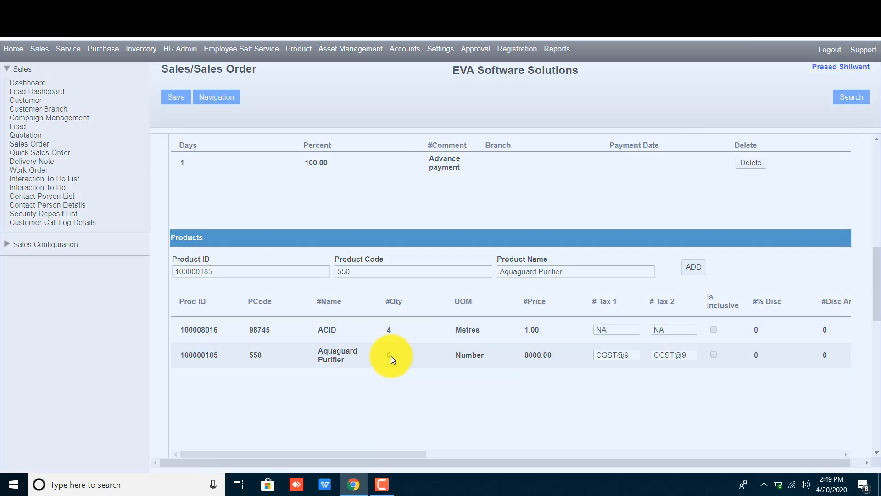
{"action": "left_click", "coordinate": [391, 356]}
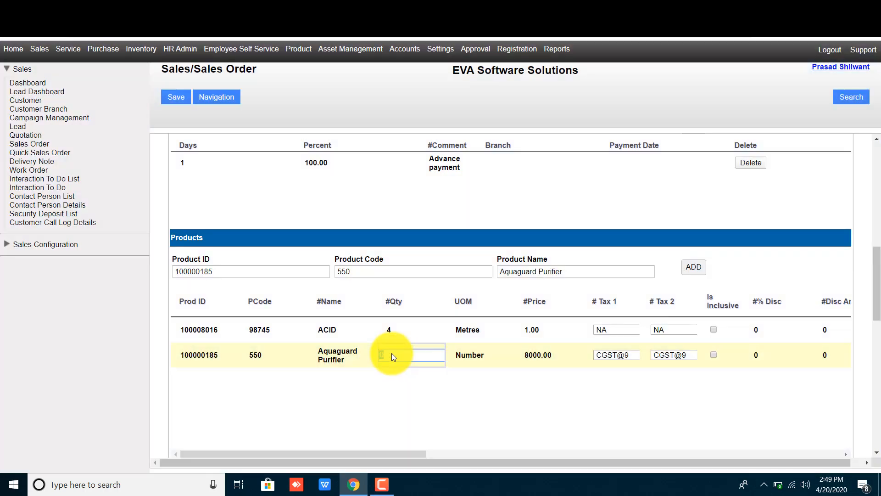
{"action": "type", "text": "5"}
{"action": "left_click", "coordinate": [505, 374]}
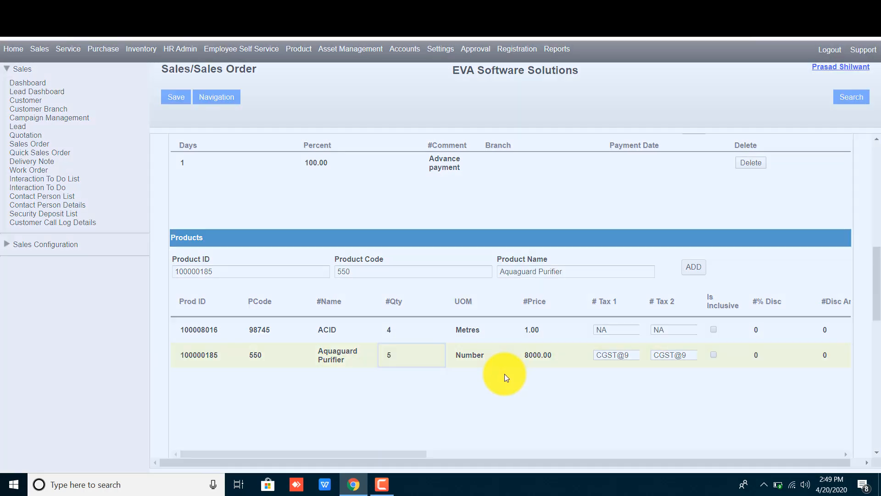
- Set the ACID line's price to 450, Tax 1 to SGST@9 and Tax 2 to CGST@9
{"action": "left_click", "coordinate": [530, 331]}
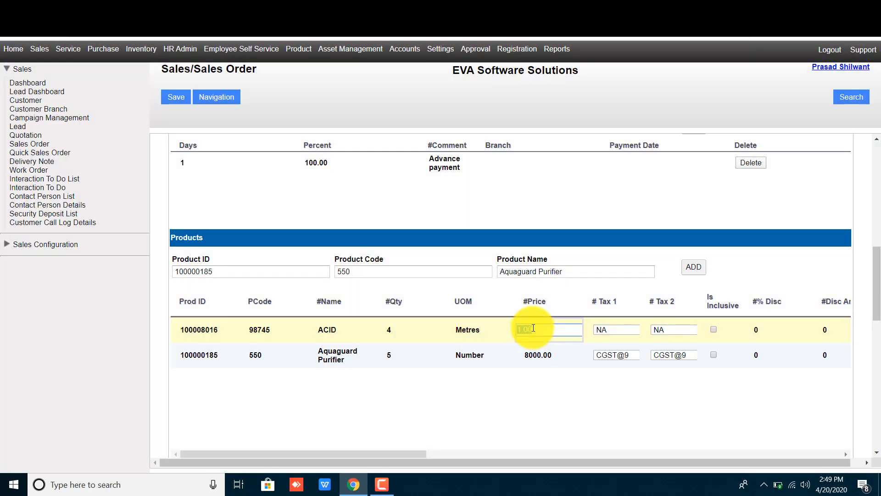
{"action": "type", "text": "450"}
{"action": "left_click", "coordinate": [616, 395]}
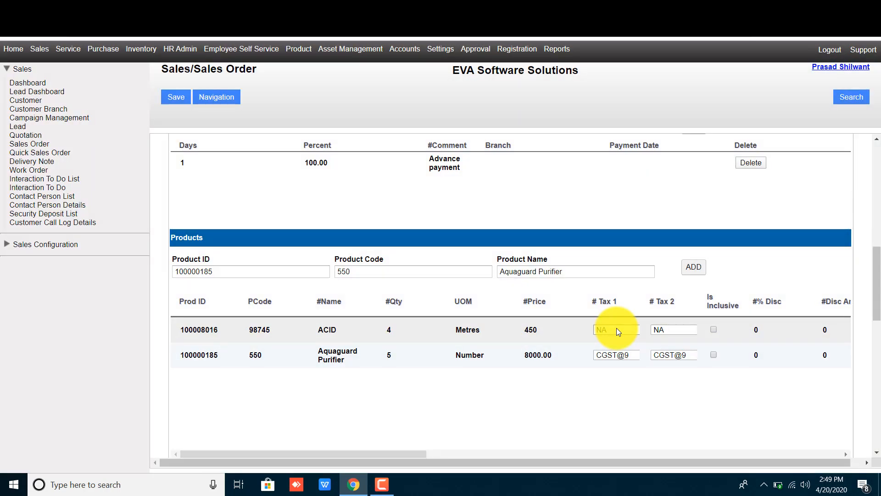
{"action": "left_click", "coordinate": [616, 329]}
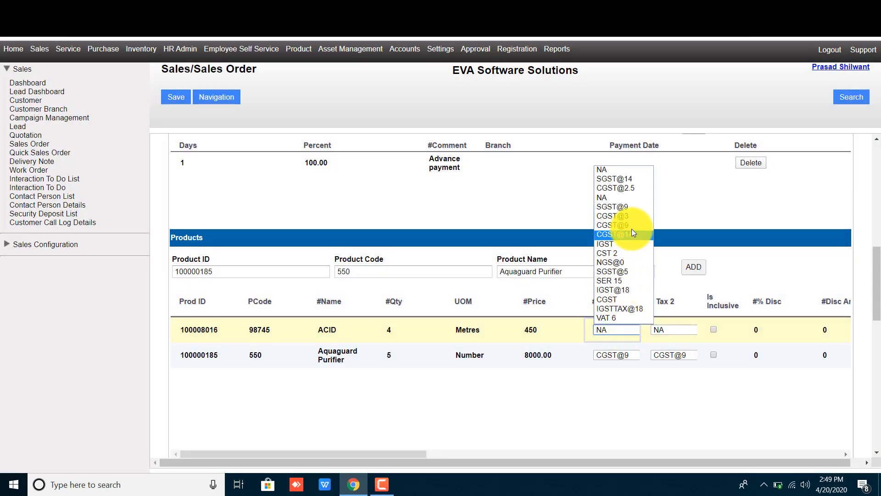
{"action": "left_click", "coordinate": [626, 207]}
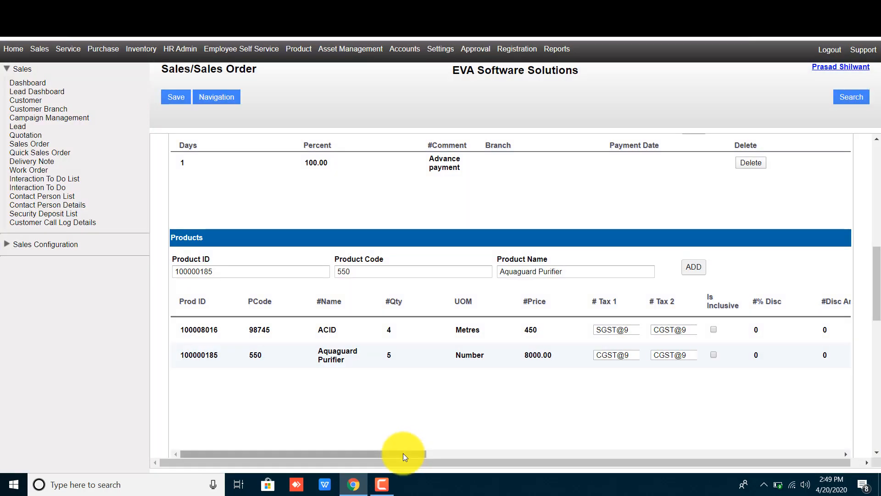
- Set the HSN code of the ACID product line to 98541
{"action": "left_click_drag", "start_coordinate": [403, 453], "coordinate": [544, 456]}
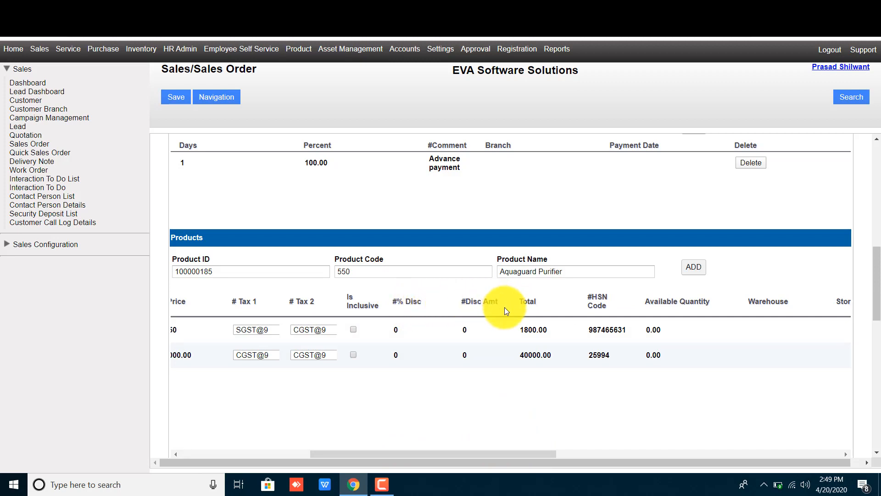
{"action": "left_click_drag", "start_coordinate": [515, 456], "coordinate": [597, 448]}
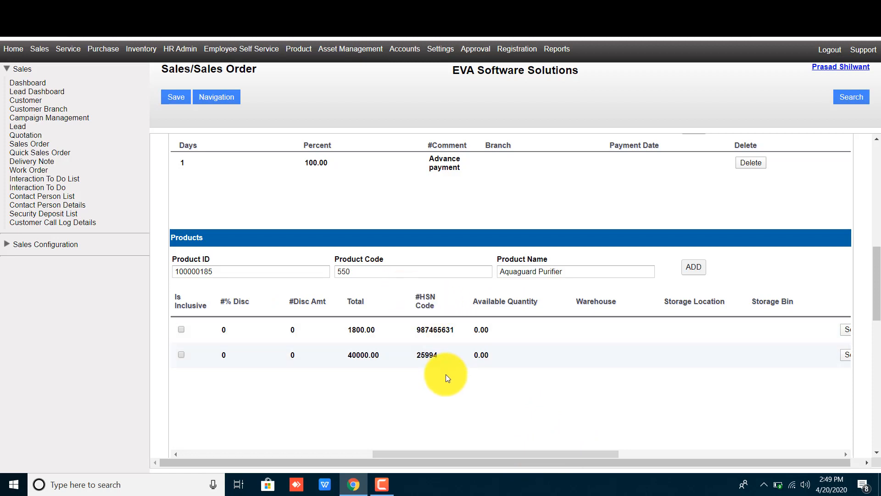
{"action": "left_click", "coordinate": [440, 327]}
{"action": "type", "text": "98541"}
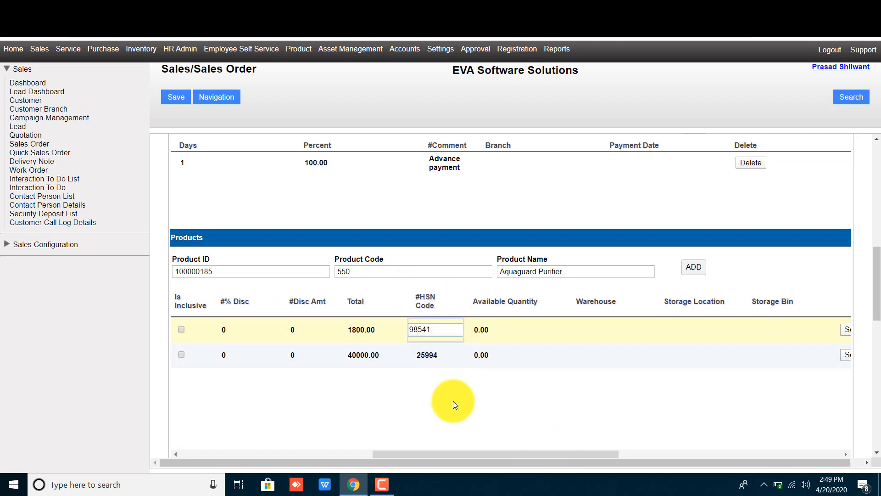
{"action": "key", "text": "Return"}
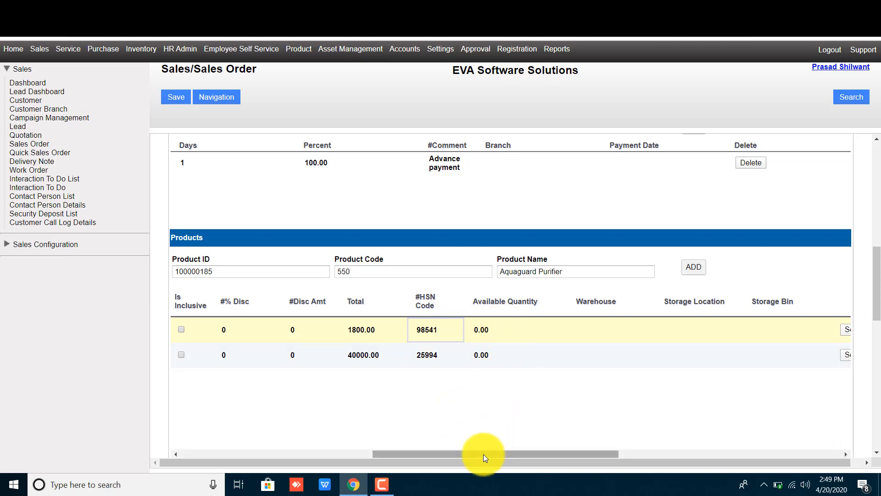
- Assign the ACID line to warehouse Kalyan, storage location Badlapur and storage bin Rack 5
{"action": "left_click_drag", "start_coordinate": [483, 454], "coordinate": [561, 447]}
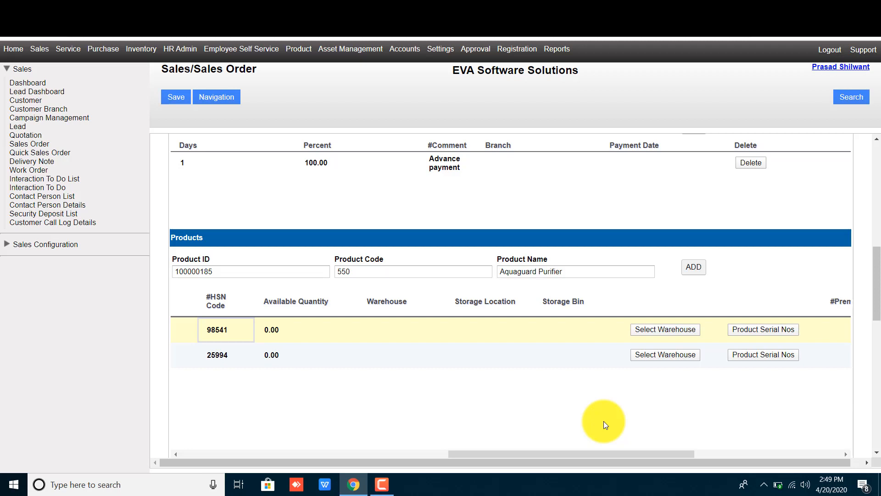
{"action": "left_click", "coordinate": [650, 329]}
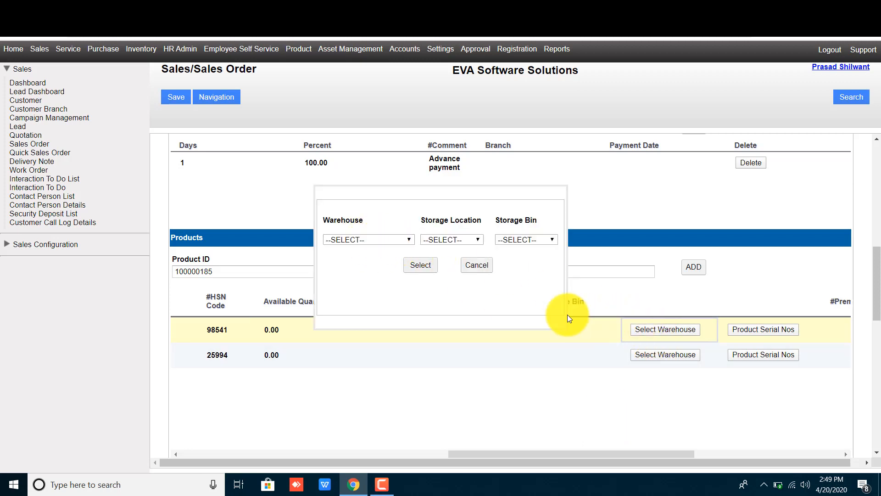
{"action": "left_click", "coordinate": [365, 239]}
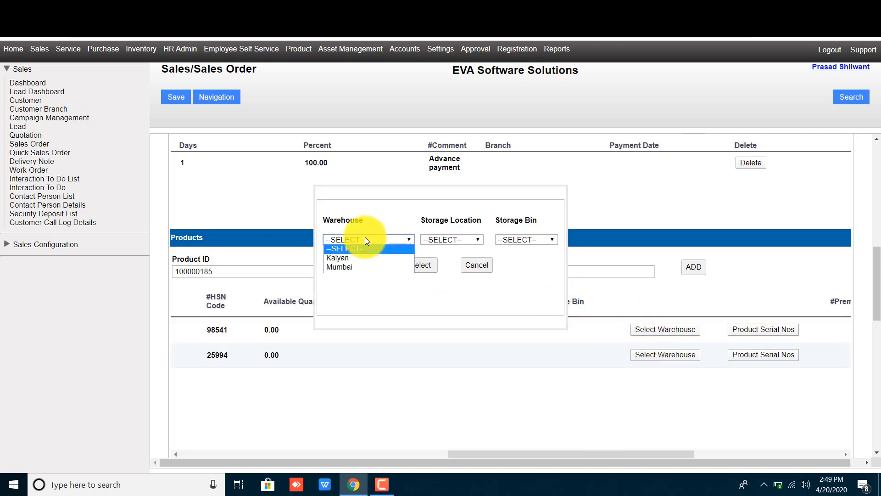
{"action": "left_click", "coordinate": [347, 262]}
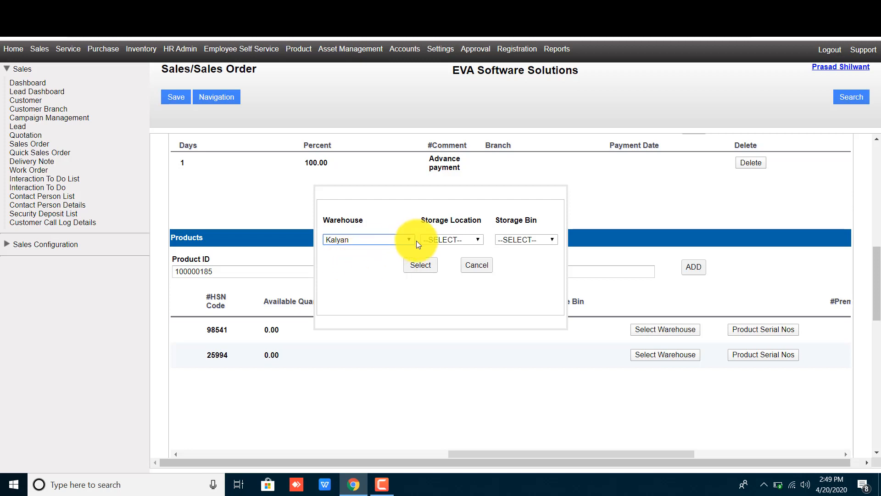
{"action": "left_click", "coordinate": [435, 242]}
{"action": "left_click", "coordinate": [437, 258]}
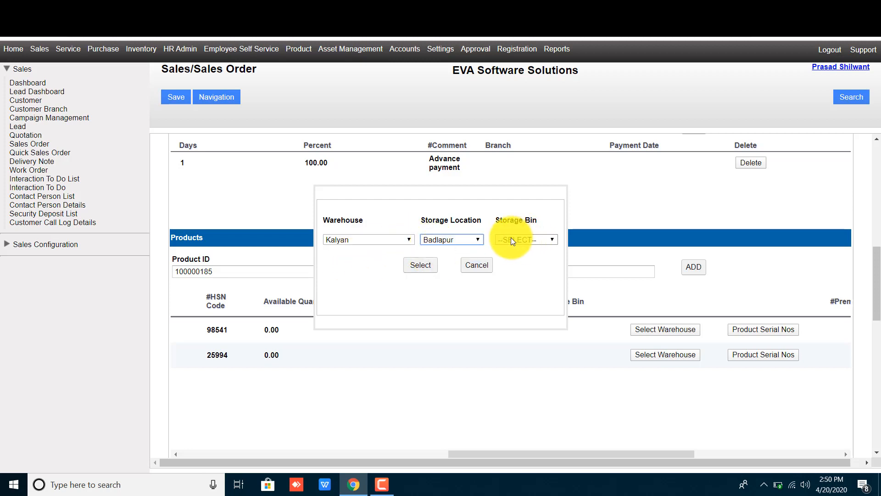
{"action": "left_click", "coordinate": [511, 239]}
{"action": "left_click", "coordinate": [508, 257]}
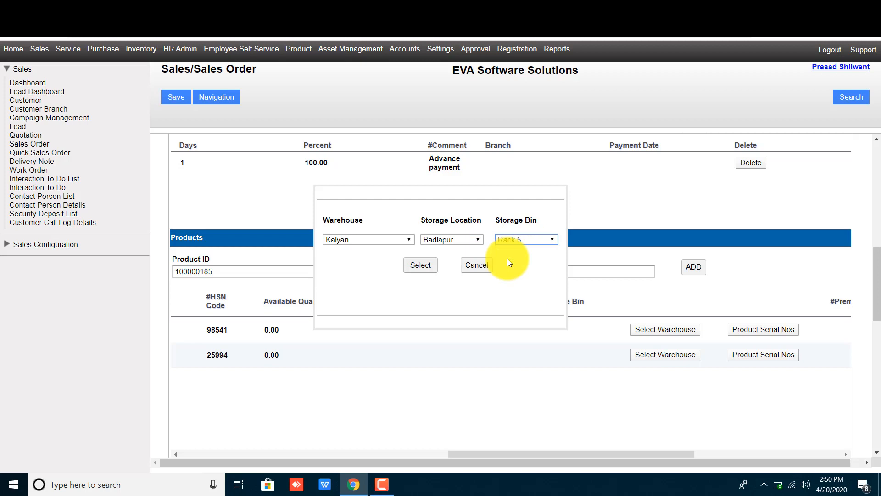
{"action": "left_click", "coordinate": [364, 239]}
{"action": "left_click", "coordinate": [363, 257]}
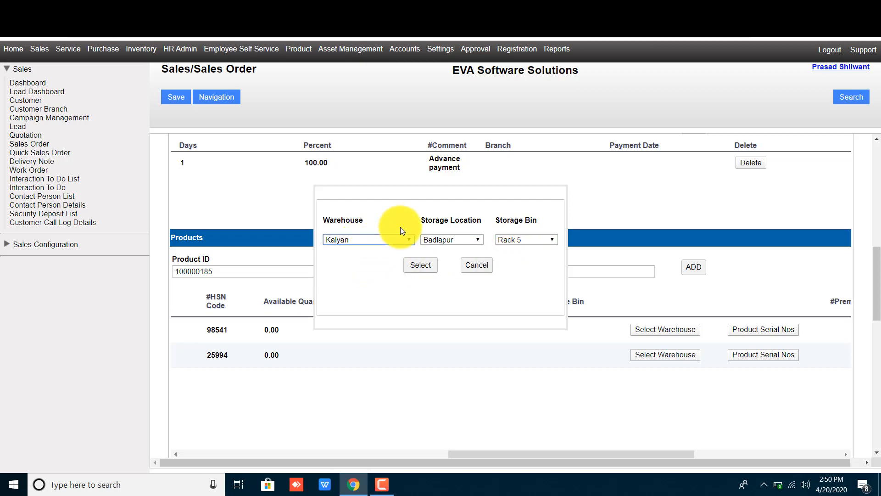
{"action": "left_click", "coordinate": [421, 266]}
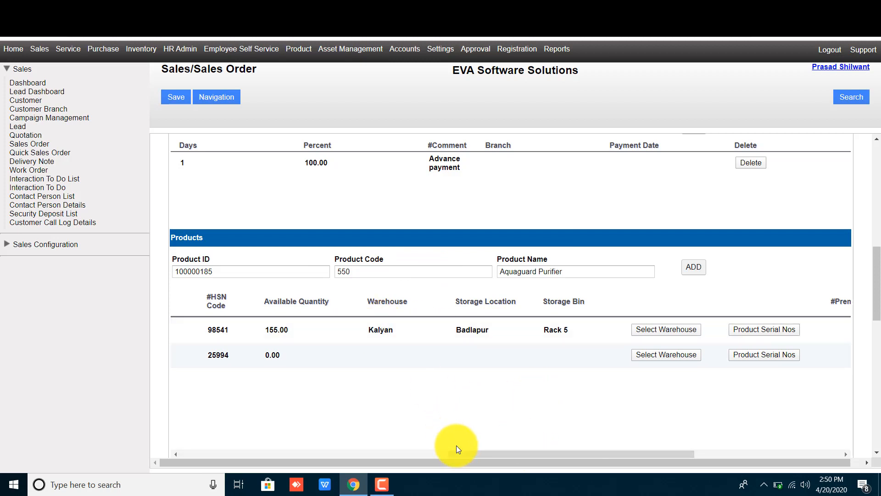
- Assign the Aquaguard Purifier line to Dadar warehouse, storage location Lbs marg and storage bin Gala no-02
{"action": "left_click_drag", "start_coordinate": [456, 454], "coordinate": [431, 452]}
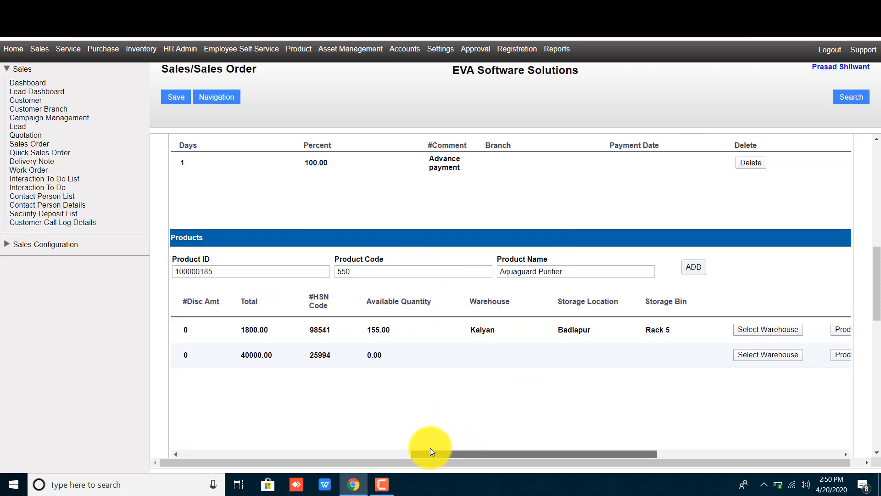
{"action": "left_click", "coordinate": [756, 357]}
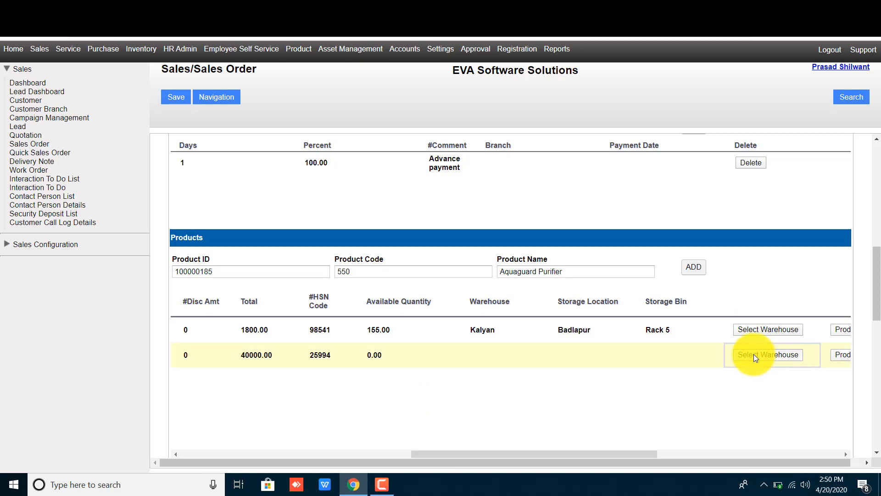
{"action": "left_click", "coordinate": [390, 240]}
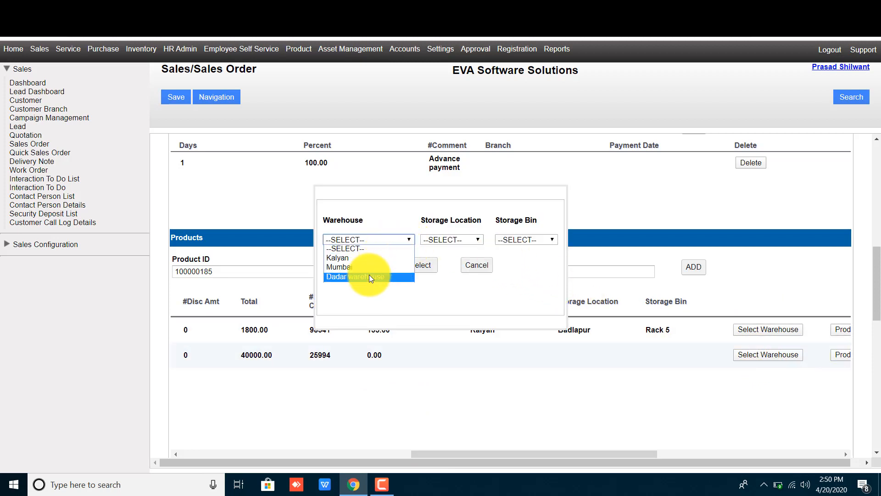
{"action": "left_click", "coordinate": [370, 276]}
{"action": "left_click", "coordinate": [452, 240]}
{"action": "left_click", "coordinate": [452, 258]}
{"action": "left_click", "coordinate": [523, 240]}
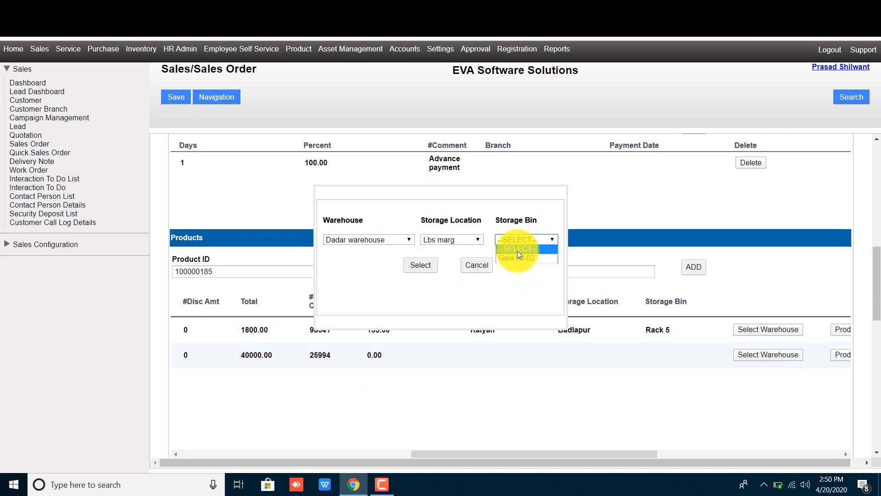
{"action": "left_click", "coordinate": [518, 258]}
{"action": "left_click", "coordinate": [419, 267]}
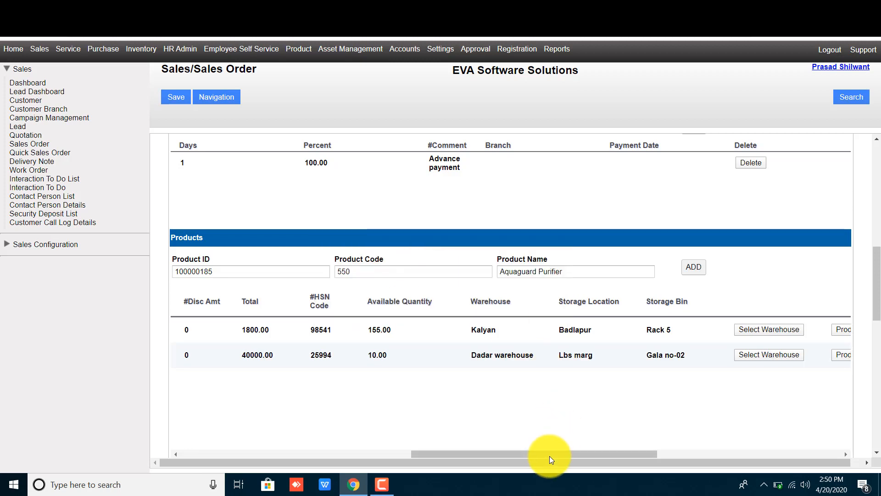
- Review the available quantities in the product list, the order's tax and net payable amounts, and the shipping information
{"action": "left_click_drag", "start_coordinate": [546, 453], "coordinate": [580, 448]}
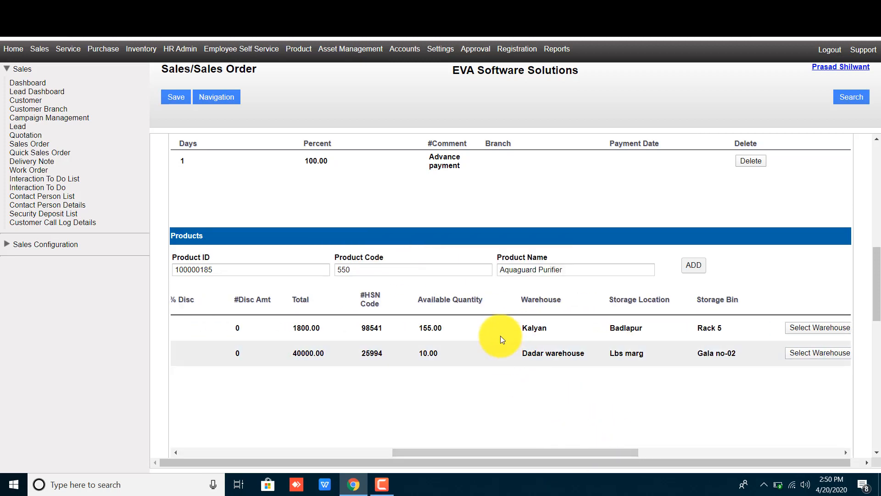
{"action": "left_click_drag", "start_coordinate": [490, 298], "coordinate": [419, 295]}
{"action": "left_click", "coordinate": [498, 299]}
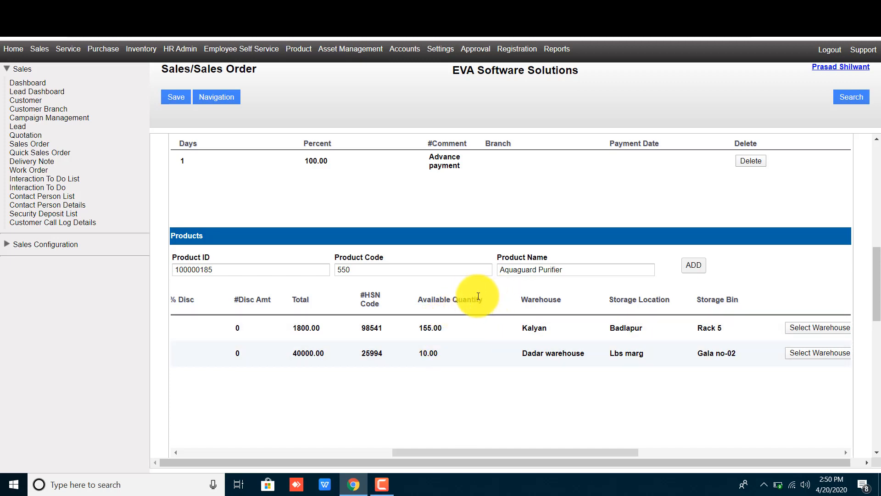
{"action": "left_click_drag", "start_coordinate": [482, 299], "coordinate": [398, 300]}
{"action": "left_click", "coordinate": [504, 302]}
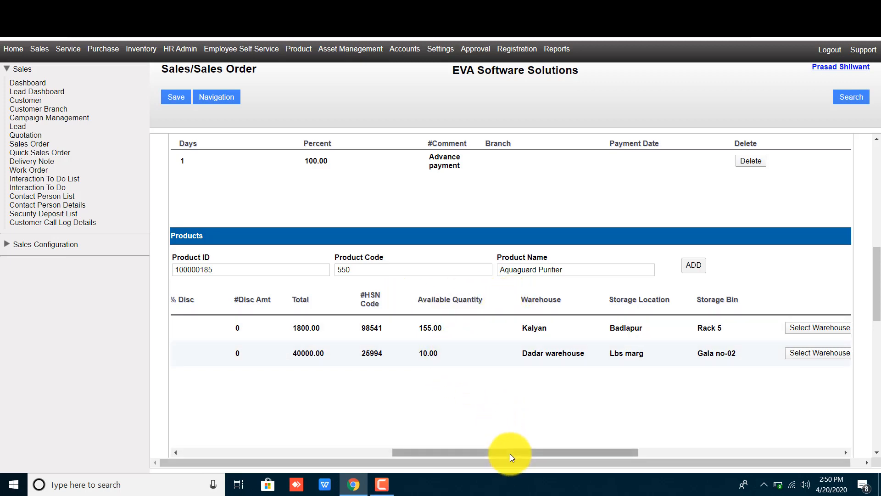
{"action": "left_click_drag", "start_coordinate": [510, 454], "coordinate": [281, 452]}
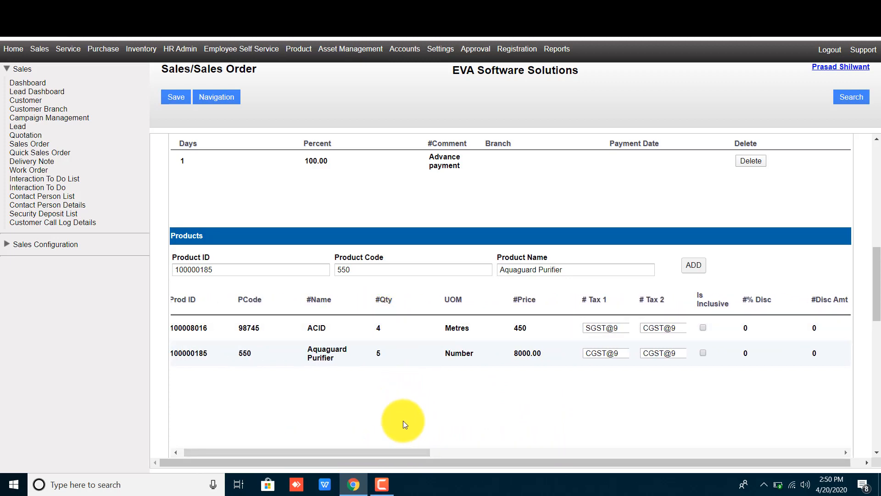
{"action": "scroll", "coordinate": [403, 420], "scroll_direction": "down", "scroll_amount": 1}
{"action": "scroll", "coordinate": [400, 402], "scroll_direction": "down", "scroll_amount": 5}
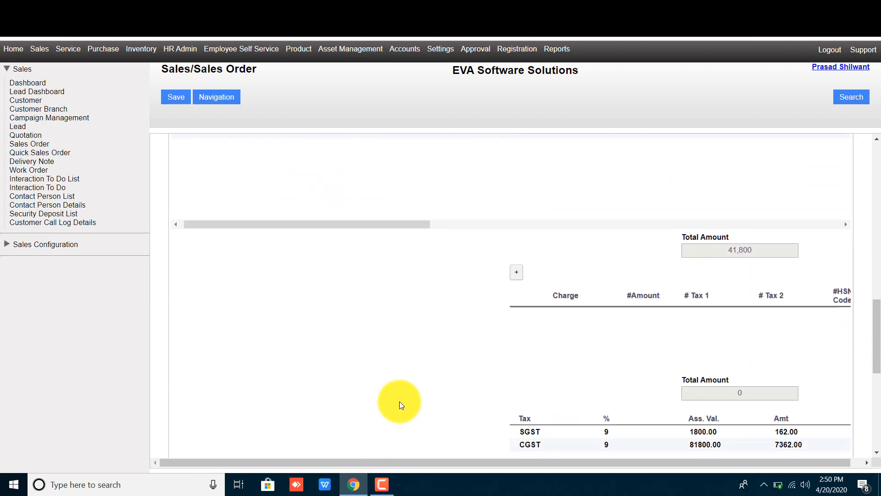
{"action": "scroll", "coordinate": [676, 327], "scroll_direction": "down", "scroll_amount": 1}
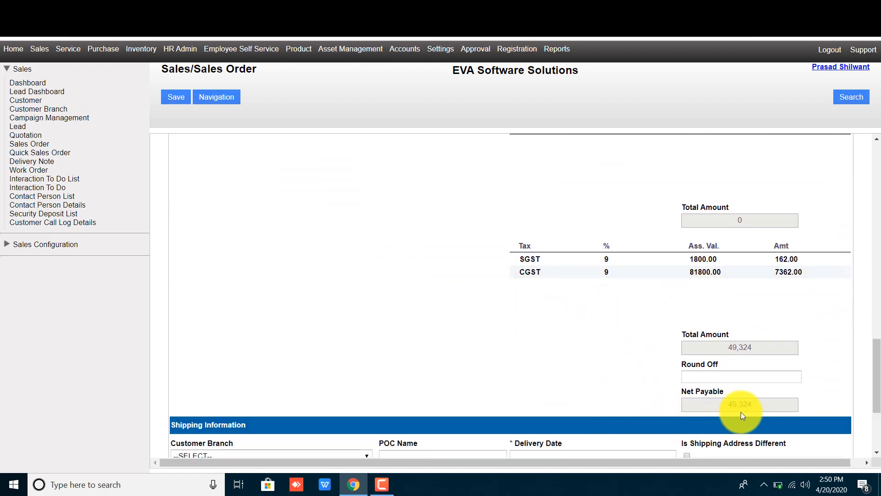
{"action": "scroll", "coordinate": [741, 412], "scroll_direction": "down", "scroll_amount": 2}
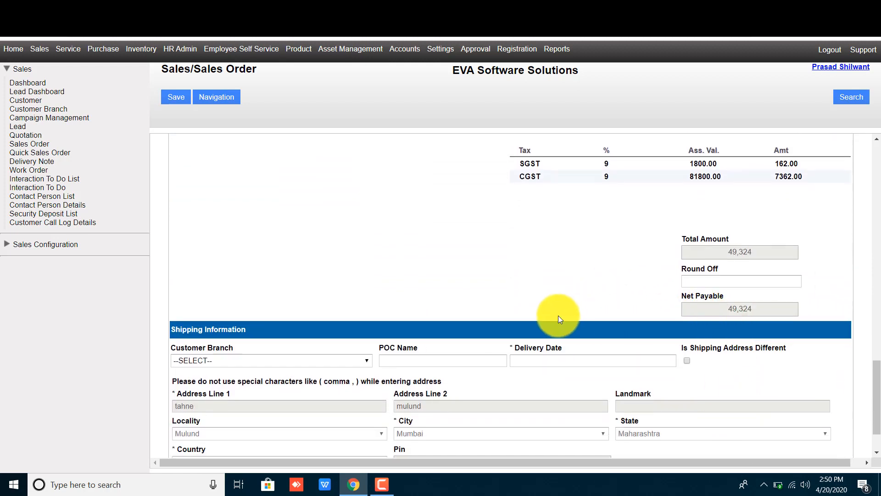
{"action": "scroll", "coordinate": [370, 329], "scroll_direction": "down", "scroll_amount": 2}
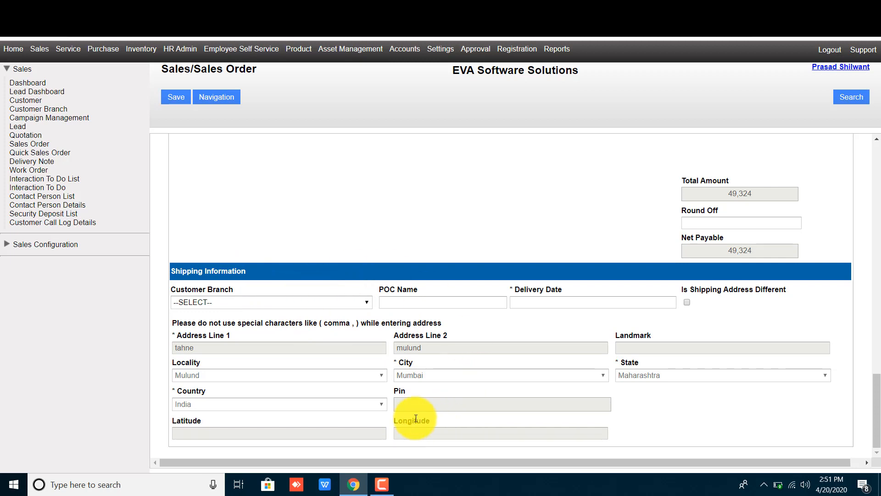
- Try the customer branches Neel CR2 Mall- Nariman Point and Indigo Deli Lokhandwala in the shipping information
{"action": "left_click", "coordinate": [214, 302]}
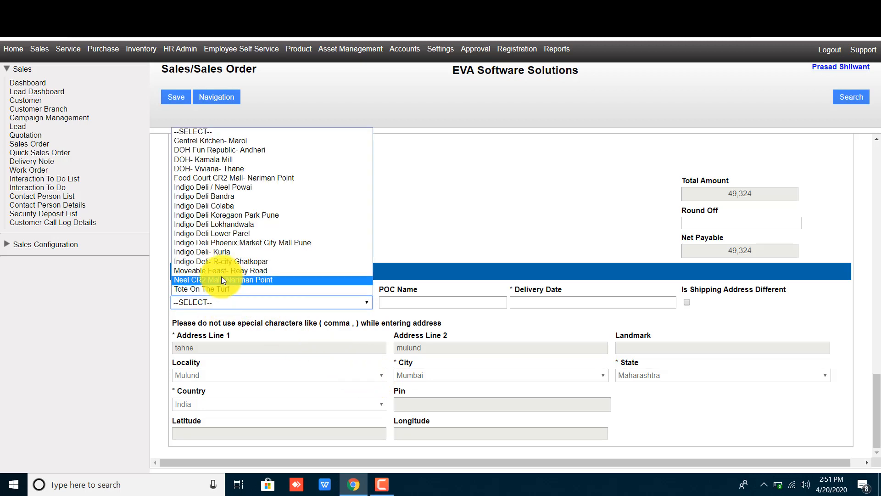
{"action": "left_click", "coordinate": [222, 280]}
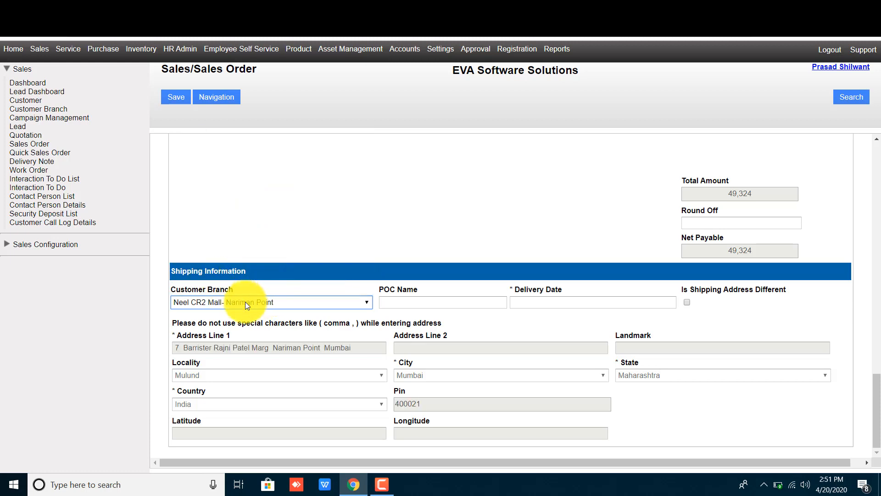
{"action": "left_click", "coordinate": [245, 302]}
{"action": "left_click", "coordinate": [233, 277]}
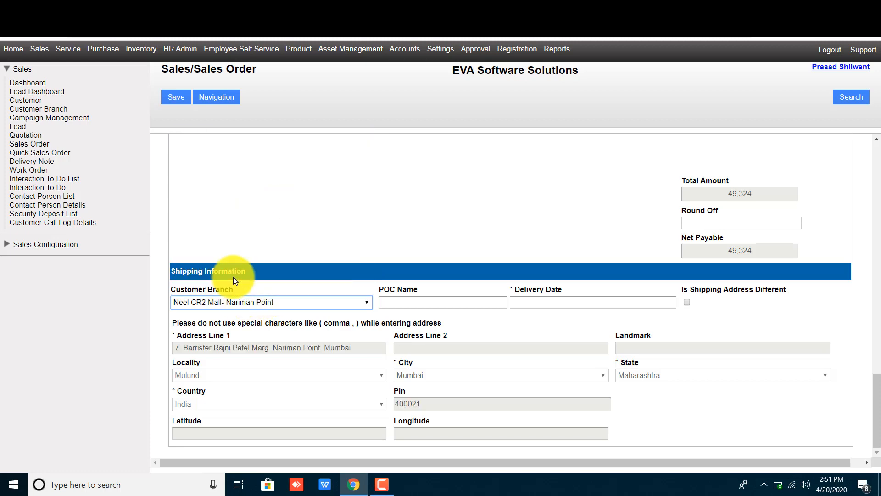
{"action": "left_click", "coordinate": [244, 304]}
{"action": "left_click", "coordinate": [241, 226]}
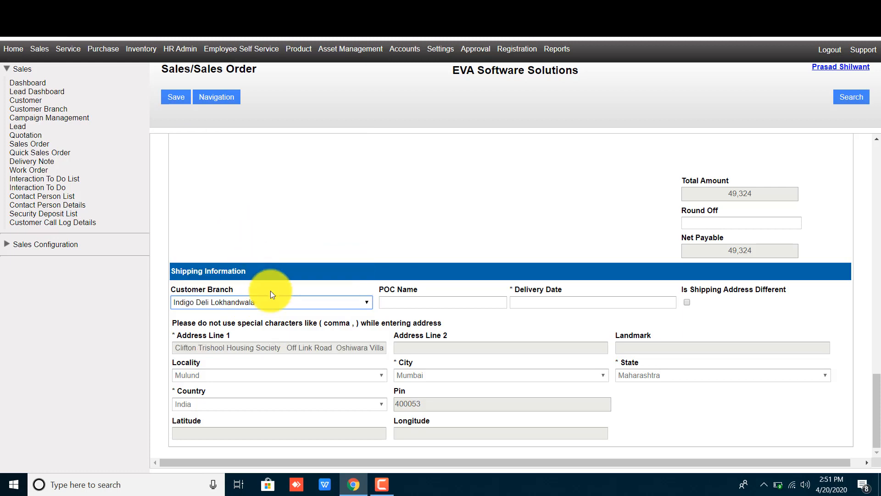
{"action": "left_click", "coordinate": [280, 302]}
{"action": "left_click", "coordinate": [404, 289]}
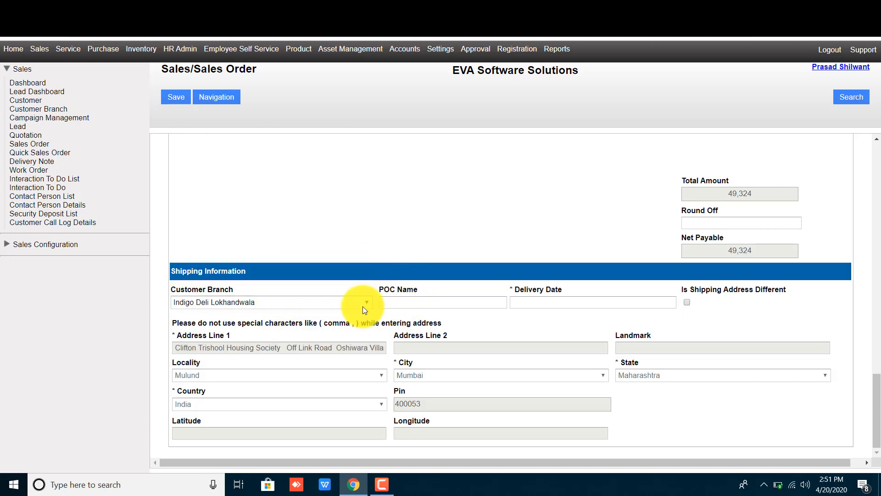
- Set the customer branch in the shipping information to Indigo Deli Koregaon Park Pune
{"action": "left_click", "coordinate": [306, 305]}
{"action": "left_click", "coordinate": [249, 214]}
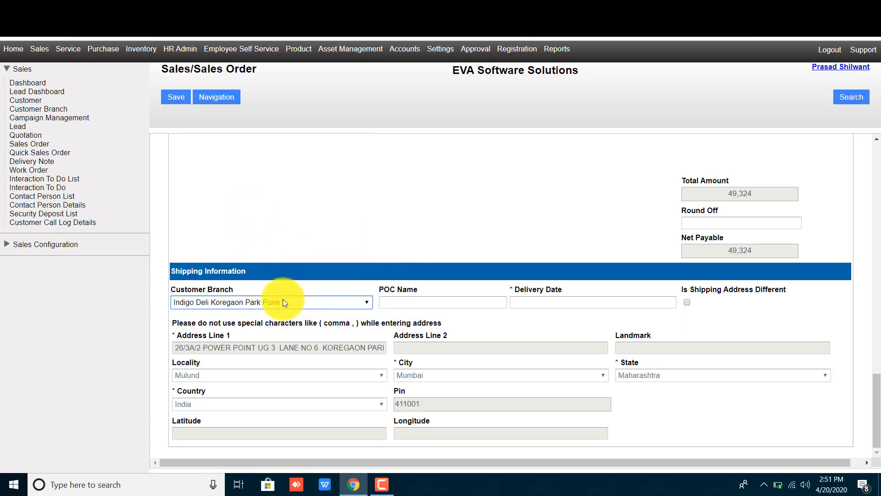
- Set the shipping information's customer branch to Indigo Deli Bandra and the delivery date to 15-04-2020
{"action": "left_click", "coordinate": [283, 302]}
{"action": "left_click", "coordinate": [253, 197]}
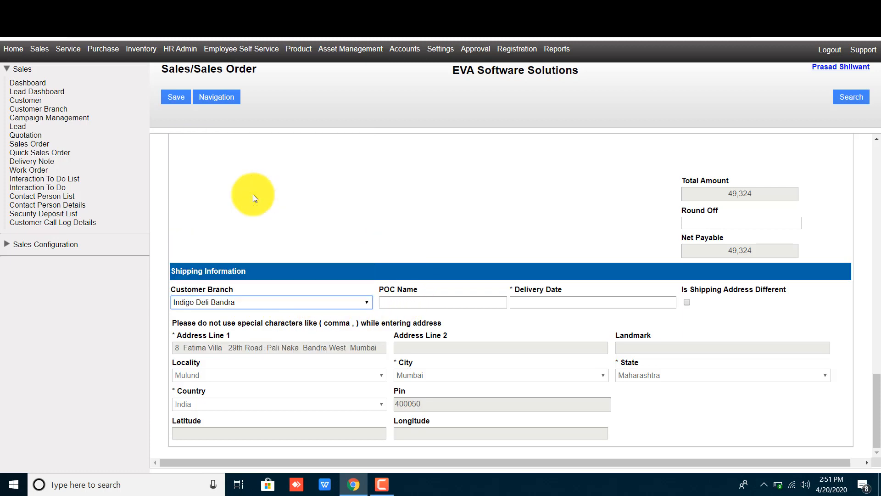
{"action": "left_click", "coordinate": [402, 303]}
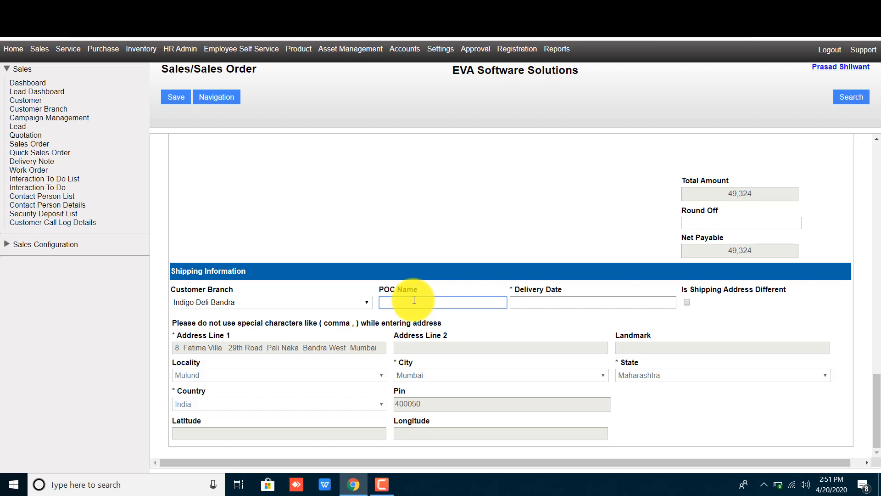
{"action": "left_click", "coordinate": [405, 284]}
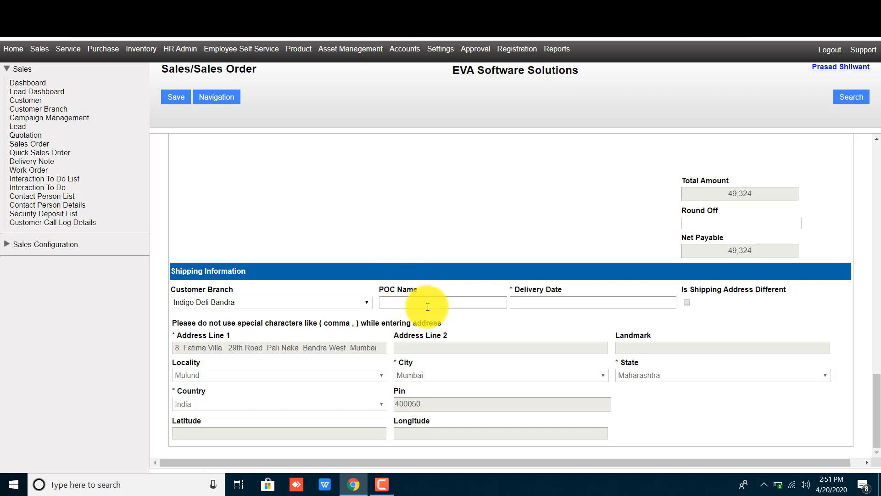
{"action": "left_click", "coordinate": [543, 302]}
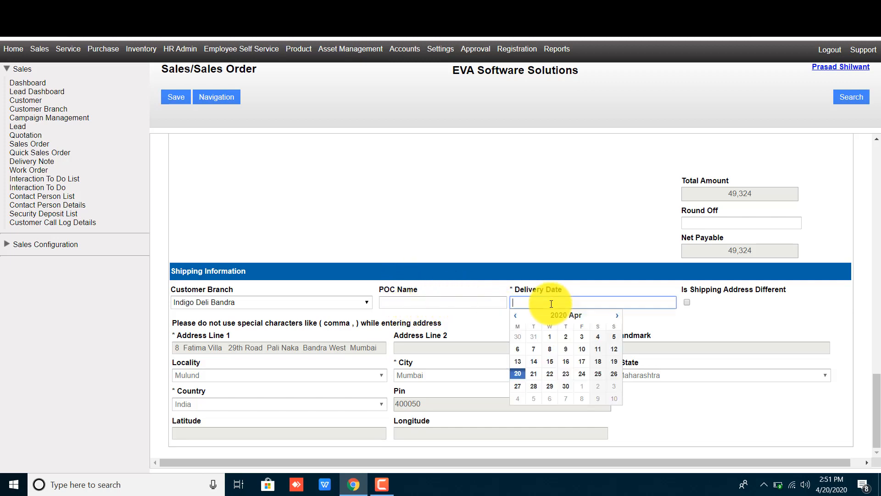
{"action": "left_click", "coordinate": [550, 362]}
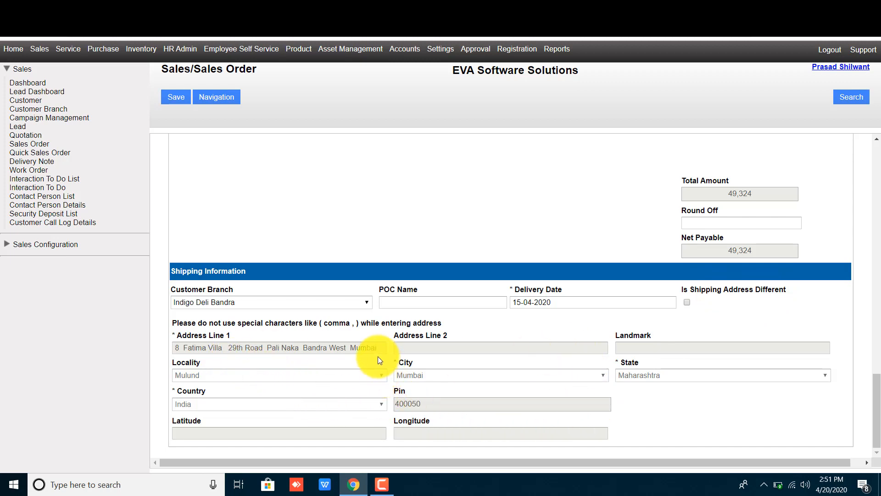
{"action": "left_click", "coordinate": [687, 303]}
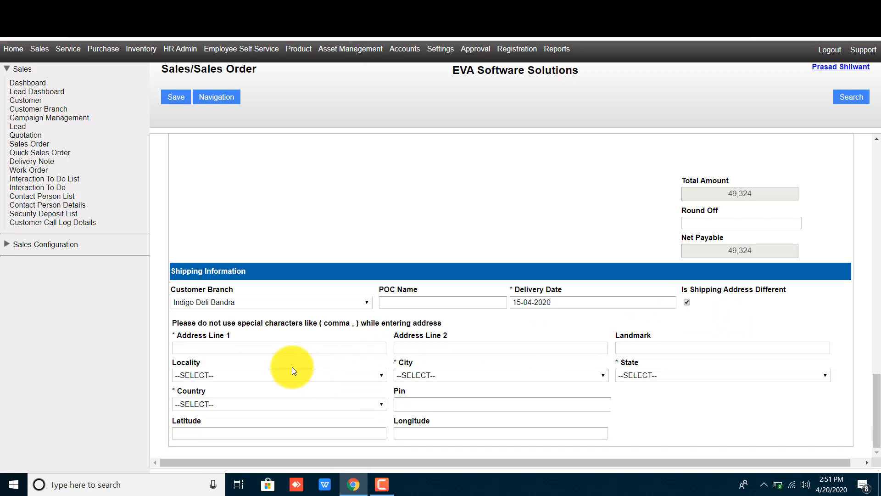
{"action": "left_click", "coordinate": [252, 348]}
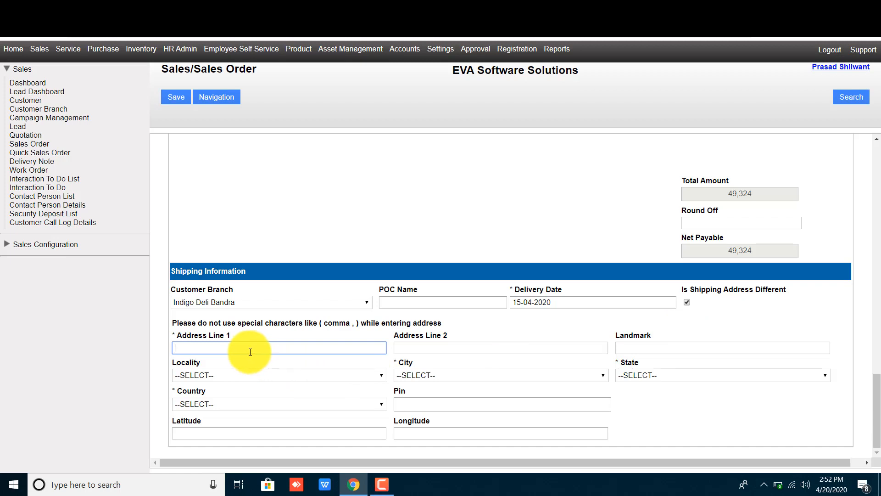
{"action": "left_click", "coordinate": [687, 303]}
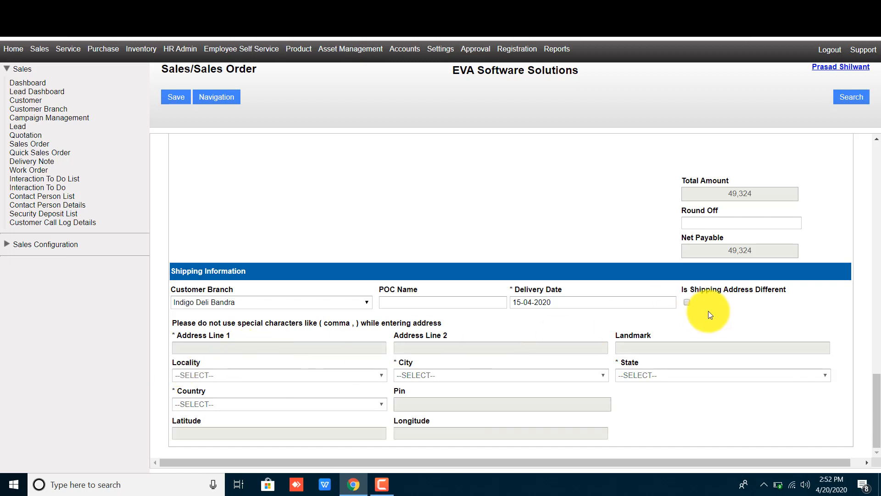
- Mark the shipping address as different and fill in the alternative shipping address from the saved address suggestion
{"action": "left_click", "coordinate": [688, 302]}
{"action": "left_click", "coordinate": [254, 347]}
{"action": "type", "text": "ahne"}
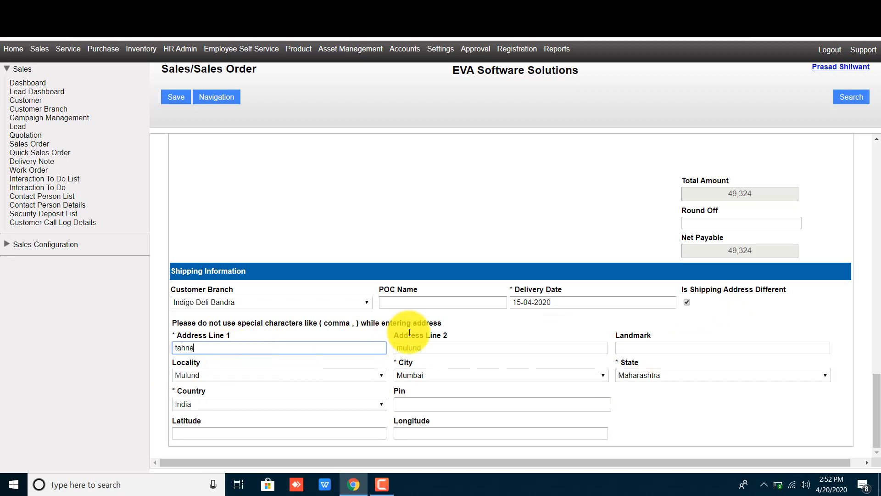
{"action": "left_click", "coordinate": [451, 318]}
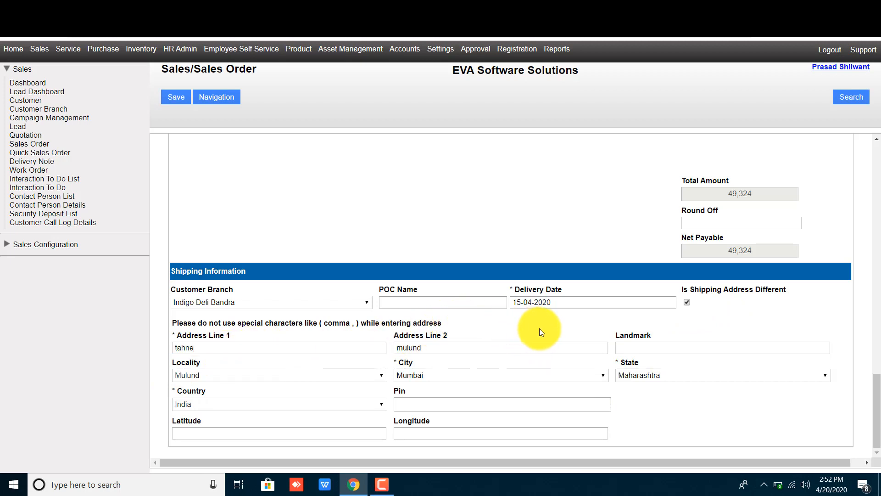
- Save the completed sales order and submit it
{"action": "scroll", "coordinate": [440, 260], "scroll_direction": "up", "scroll_amount": 15}
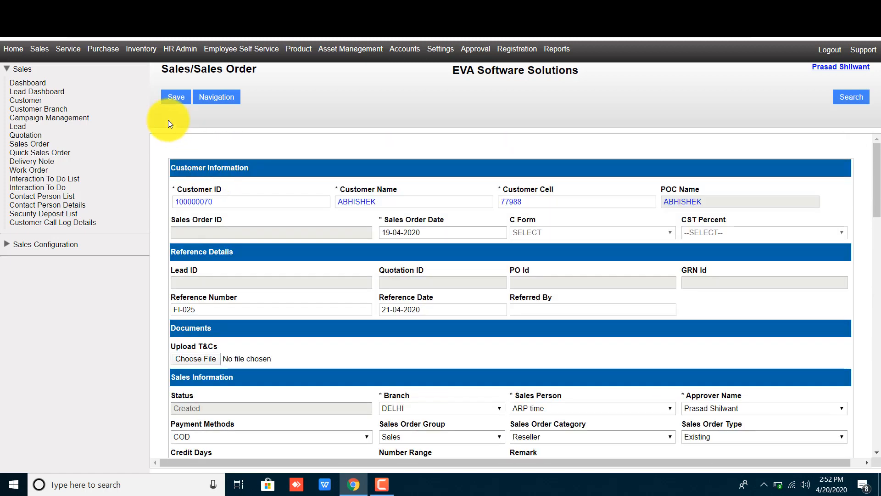
{"action": "left_click", "coordinate": [175, 97]}
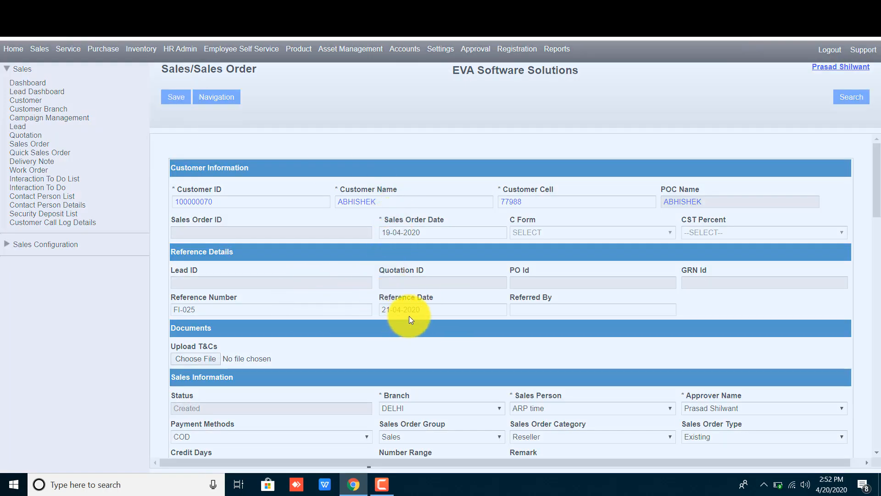
{"action": "left_click", "coordinate": [437, 277]}
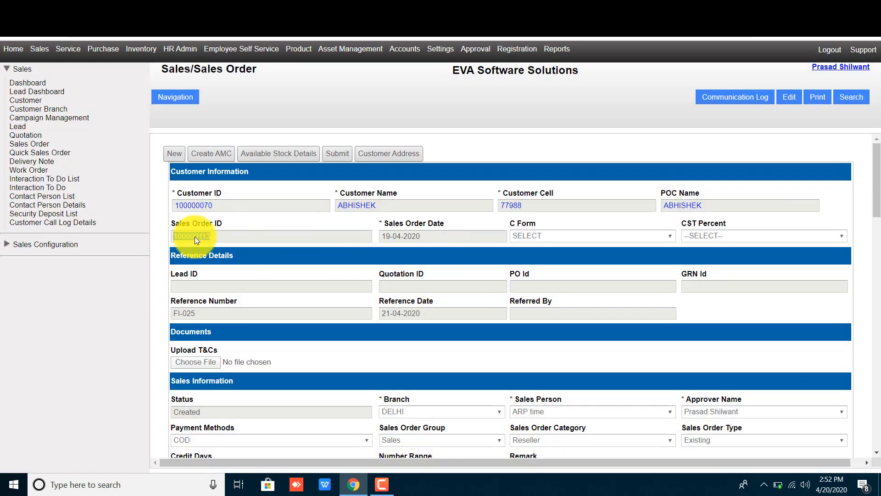
{"action": "left_click", "coordinate": [272, 235]}
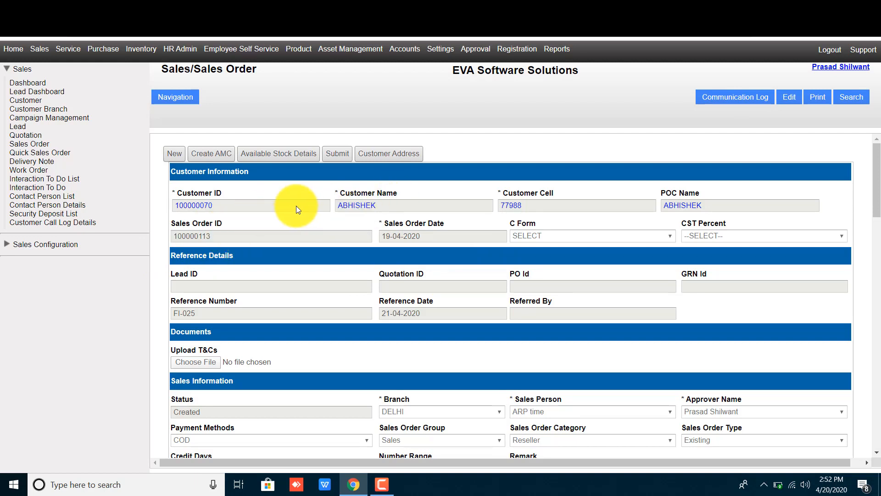
{"action": "left_click", "coordinate": [345, 153]}
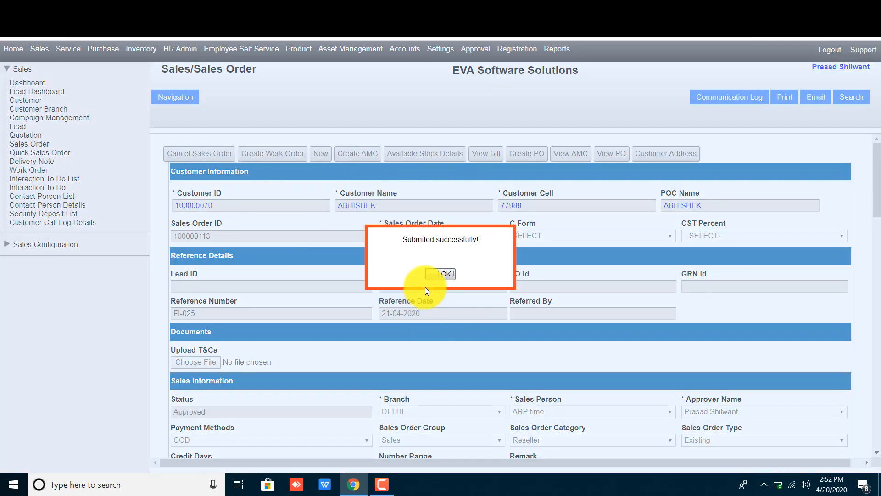
{"action": "left_click", "coordinate": [439, 274]}
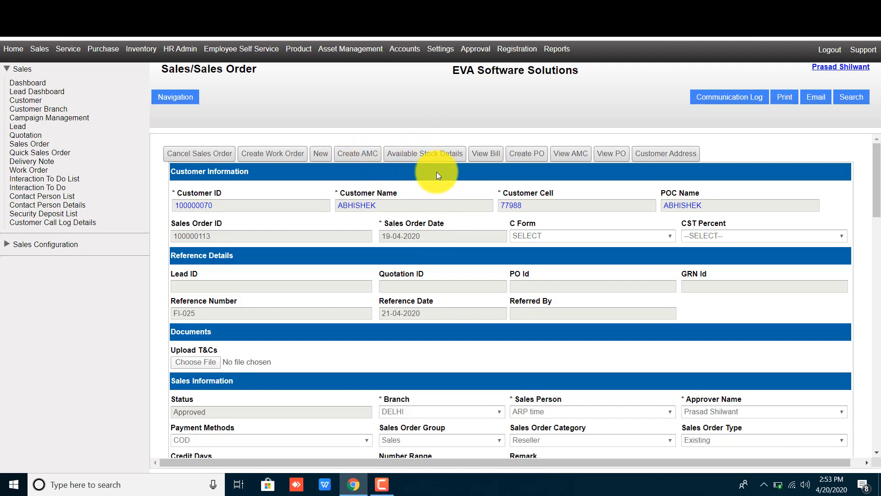
- Review the available stock details for the order's products and the customer's billing and service addresses
{"action": "left_click", "coordinate": [429, 153]}
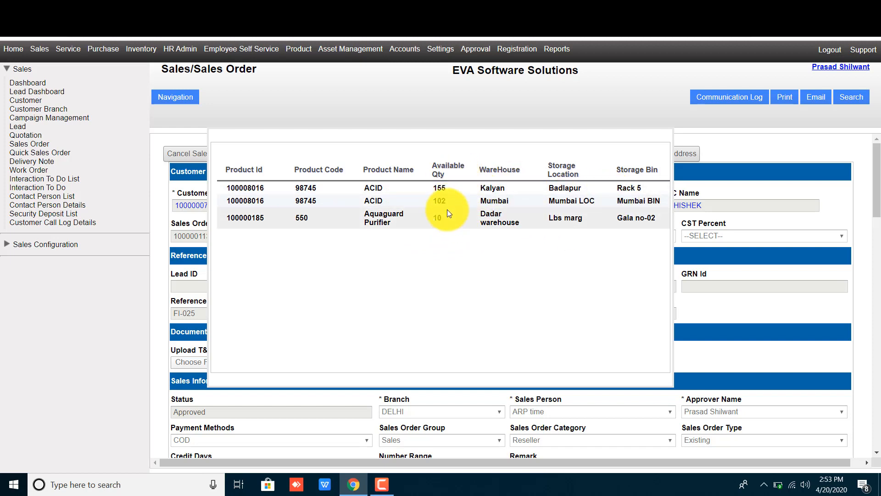
{"action": "left_click", "coordinate": [726, 263]}
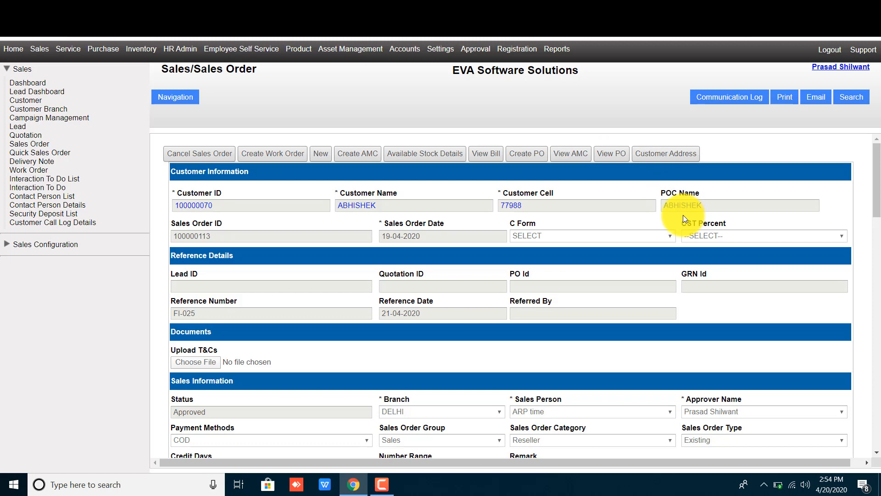
{"action": "left_click", "coordinate": [658, 156]}
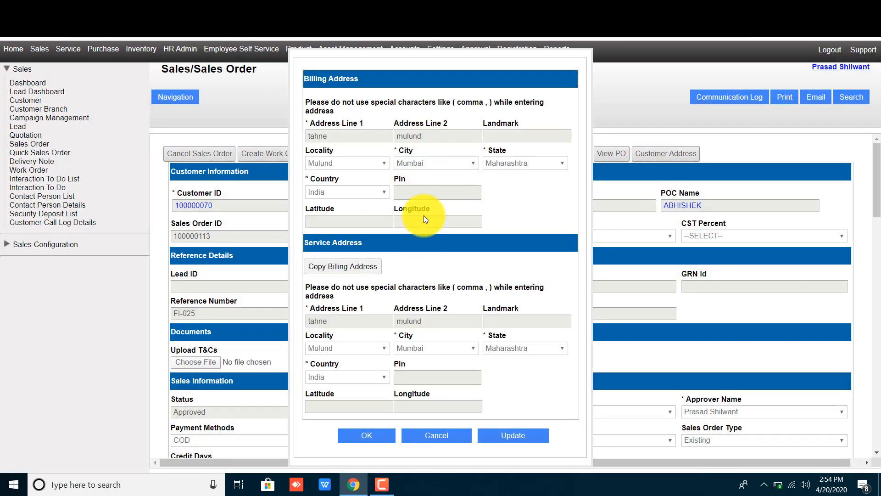
{"action": "left_click_drag", "start_coordinate": [323, 80], "coordinate": [358, 82]}
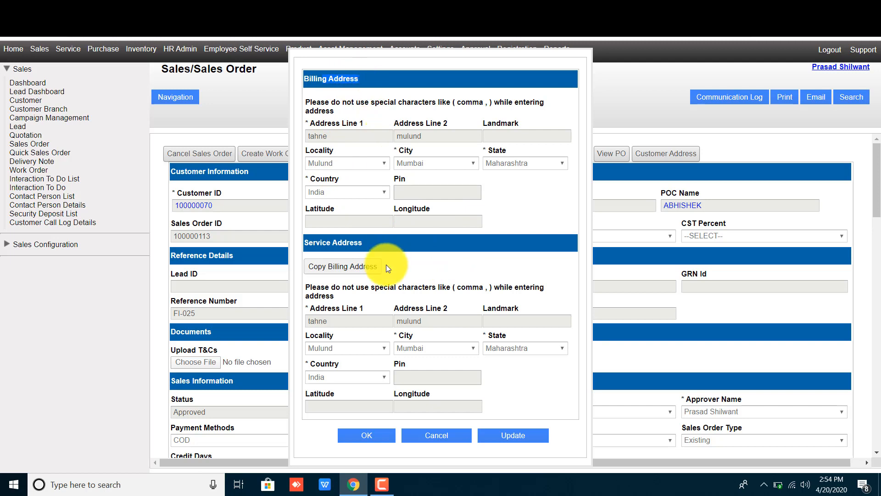
{"action": "left_click_drag", "start_coordinate": [338, 241], "coordinate": [500, 245]}
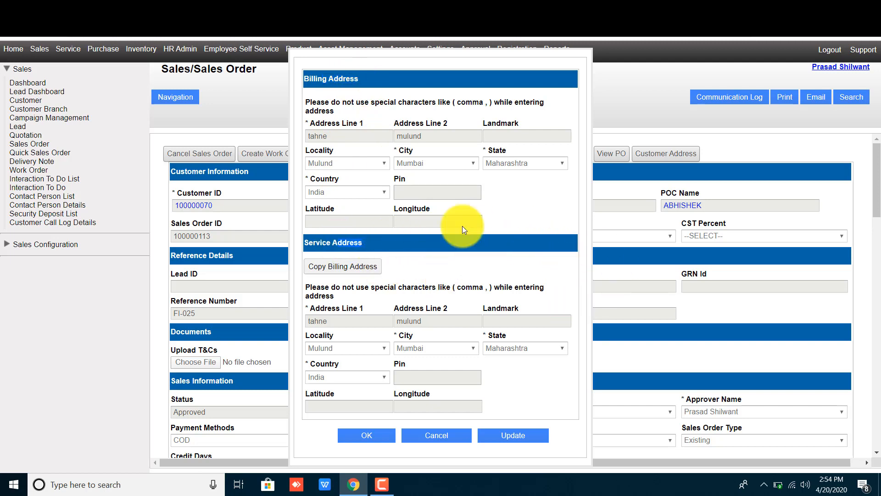
{"action": "left_click", "coordinate": [436, 439]}
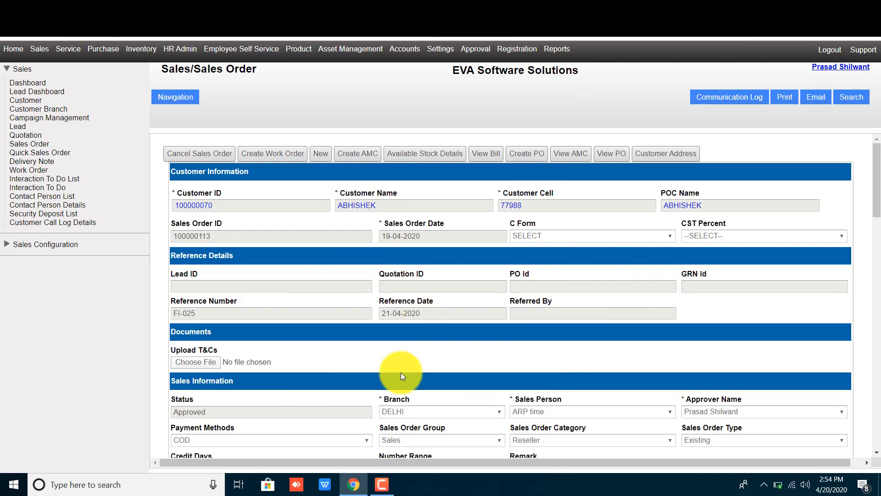
{"action": "left_click", "coordinate": [387, 489]}
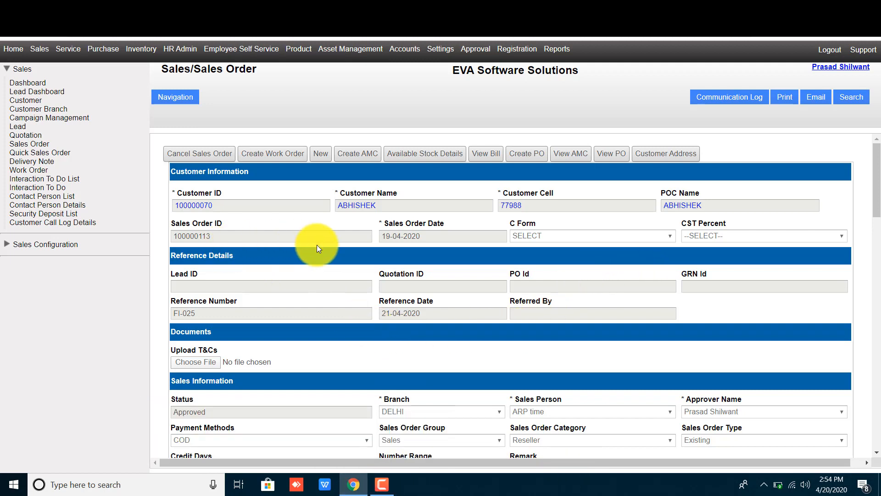
- Open the sales order search and examine its date, sales order group, sales order status and branch filters
{"action": "left_click", "coordinate": [853, 97]}
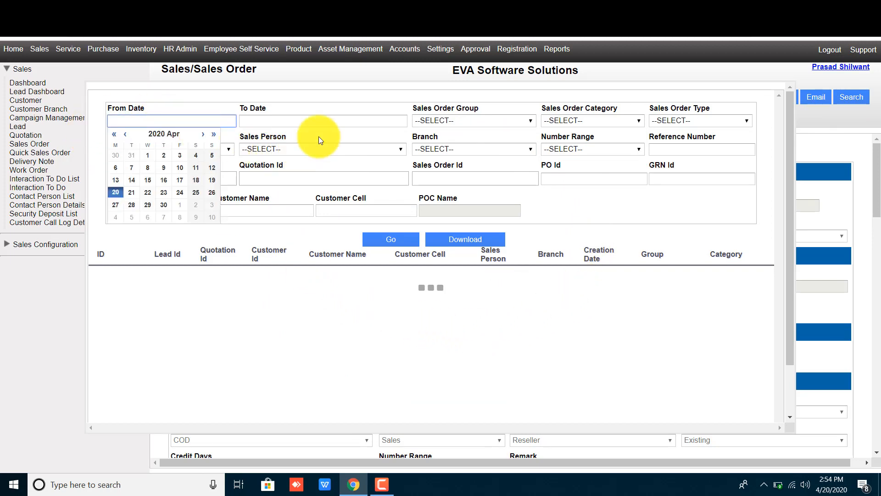
{"action": "left_click", "coordinate": [307, 122]}
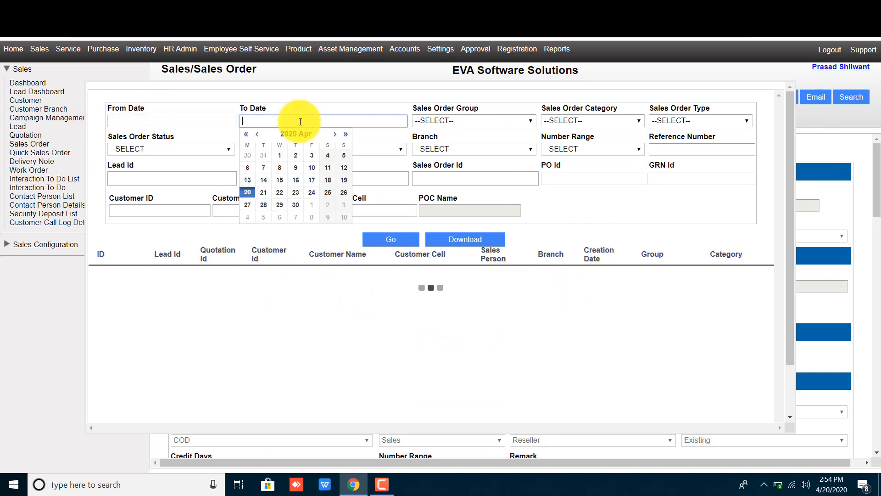
{"action": "left_click", "coordinate": [577, 216]}
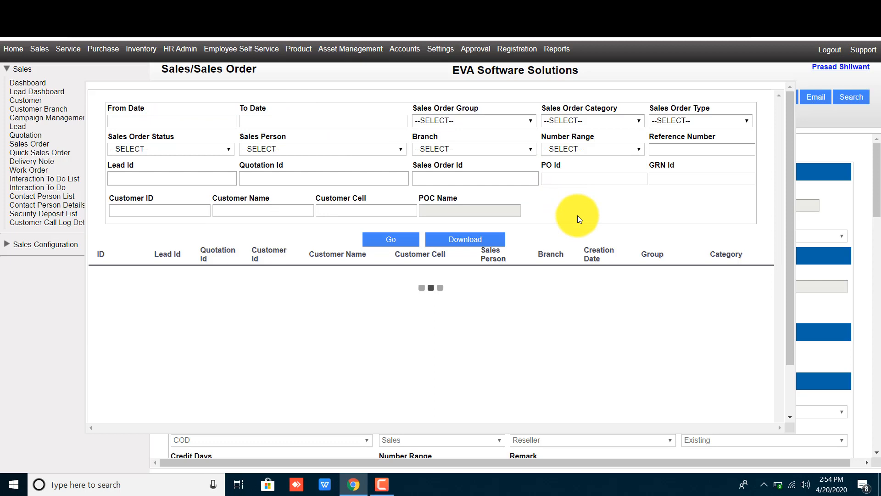
{"action": "left_click", "coordinate": [441, 120]}
{"action": "left_click", "coordinate": [464, 120]}
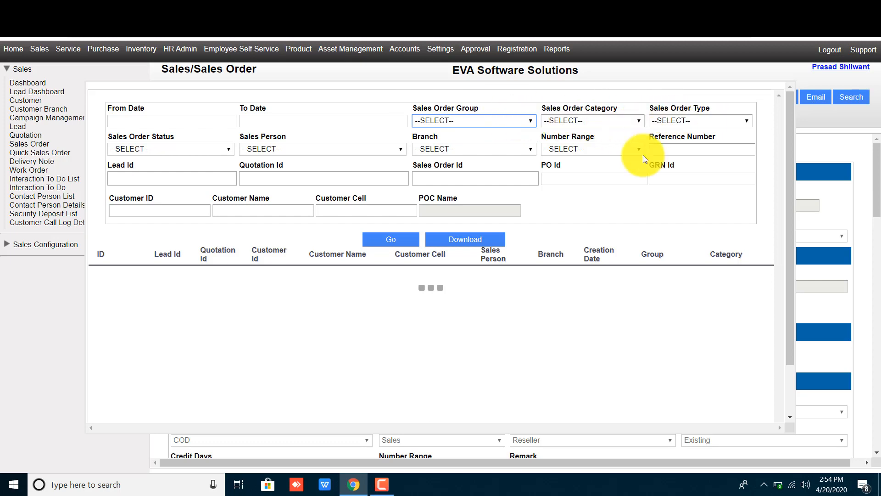
{"action": "left_click", "coordinate": [643, 207]}
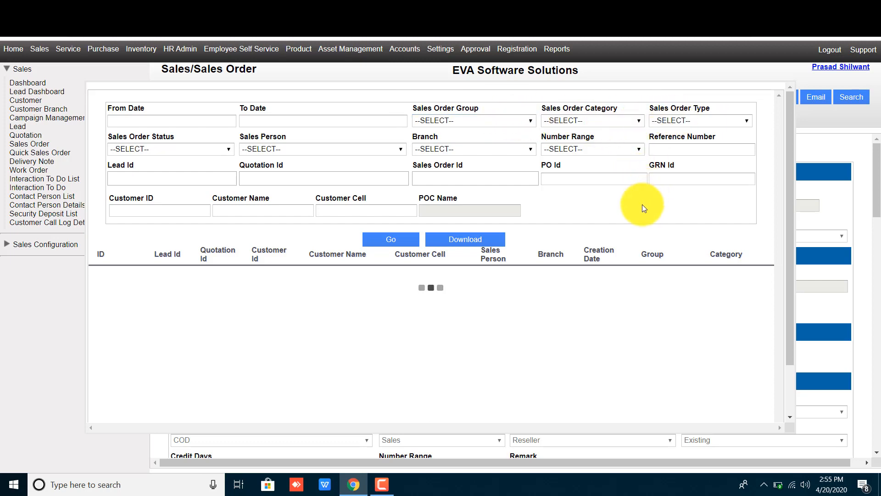
{"action": "left_click", "coordinate": [200, 149]}
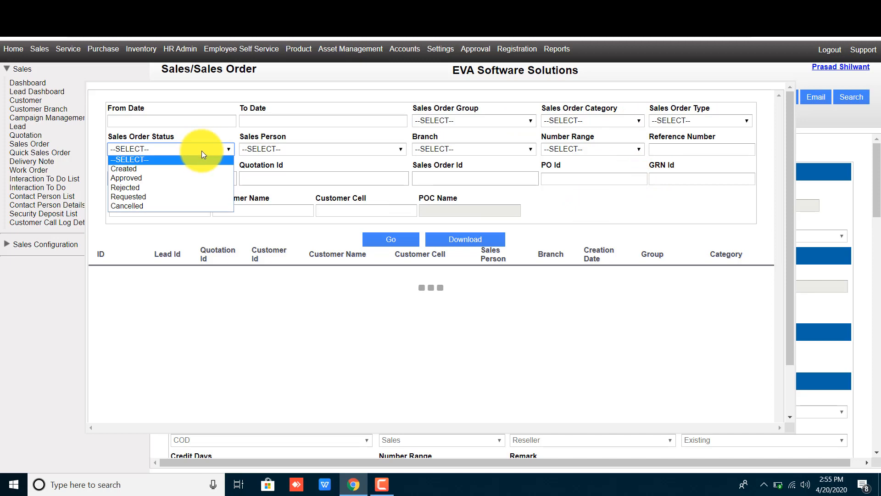
{"action": "left_click", "coordinate": [296, 164]}
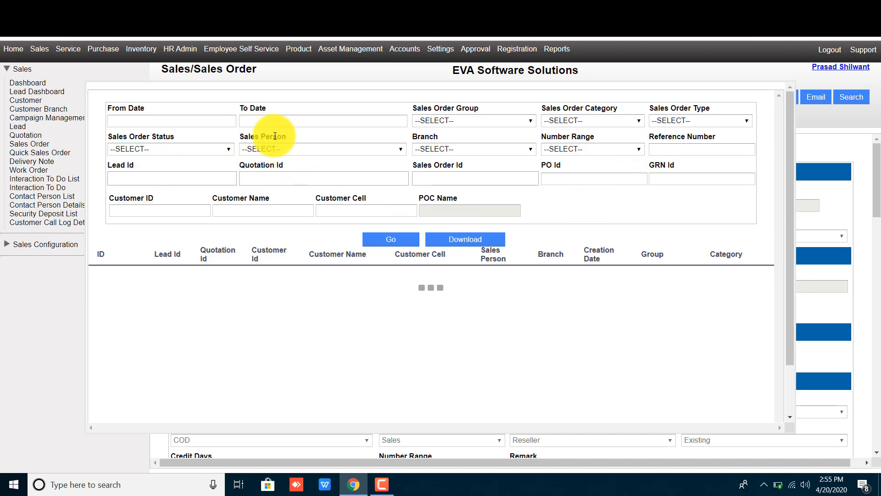
{"action": "left_click", "coordinate": [445, 150]}
{"action": "left_click", "coordinate": [635, 194]}
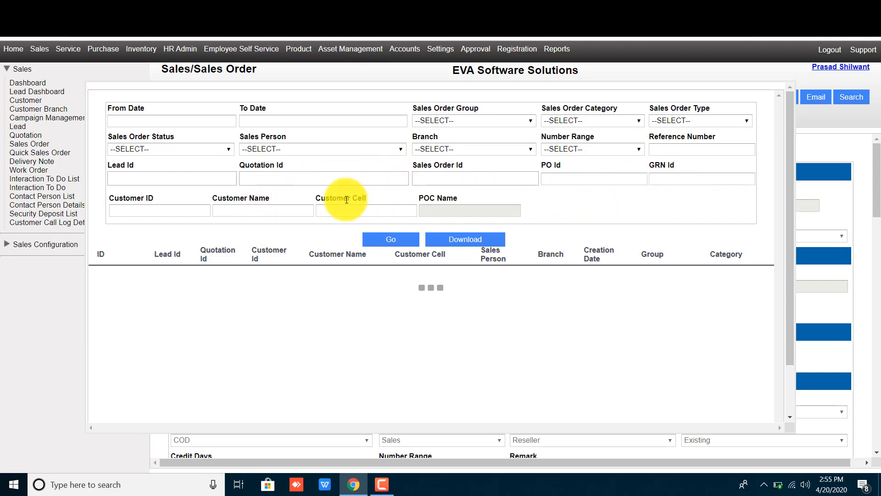
- Search the sales orders by the customer's name and open the matching order
{"action": "left_click", "coordinate": [264, 207]}
{"action": "type", "text": "ab"}
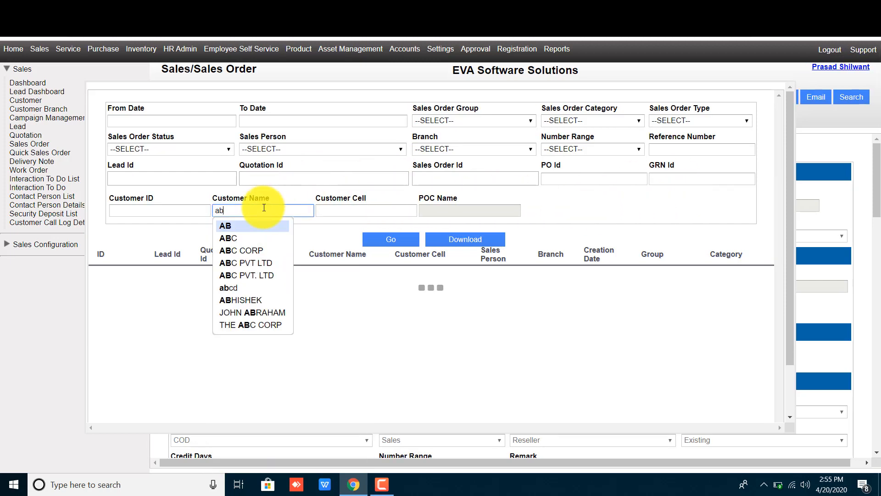
{"action": "key", "text": "Down"}
{"action": "key", "text": "Down"}
{"action": "key", "text": "Down"}
{"action": "key", "text": "Down"}
{"action": "key", "text": "Down"}
{"action": "key", "text": "Down"}
{"action": "key", "text": "Return"}
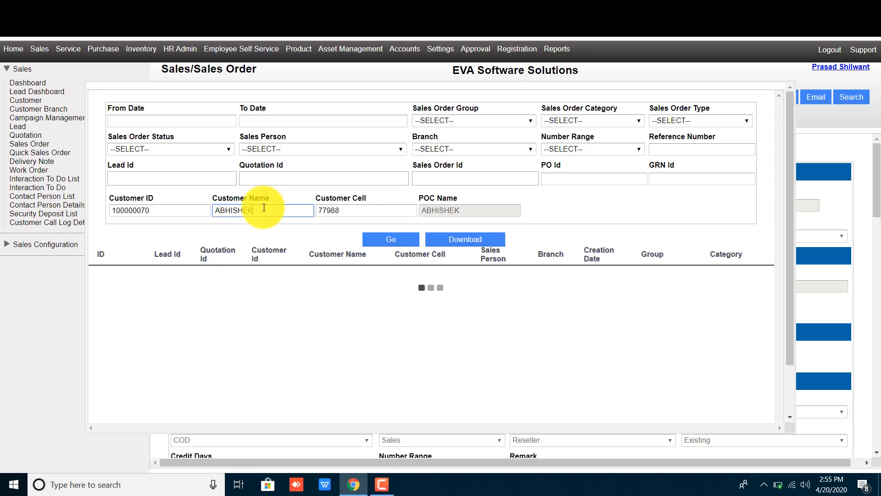
{"action": "left_click", "coordinate": [394, 239]}
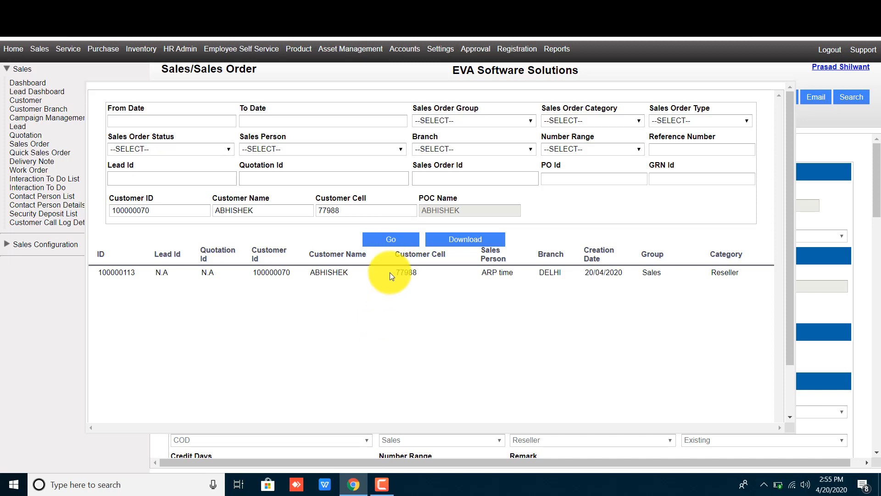
{"action": "left_click", "coordinate": [292, 210]}
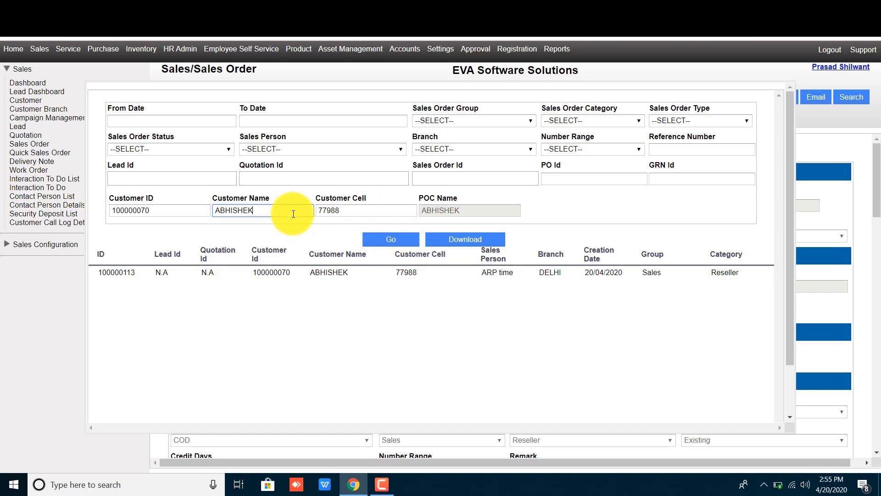
{"action": "left_click", "coordinate": [365, 272]}
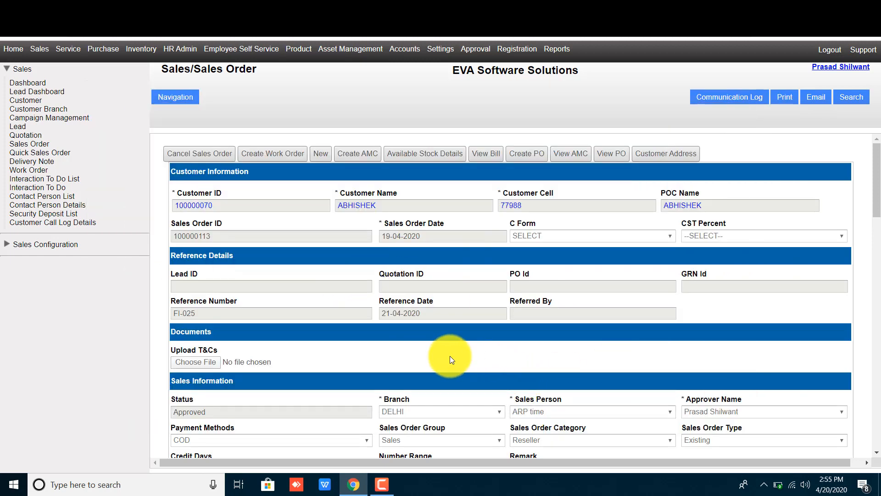